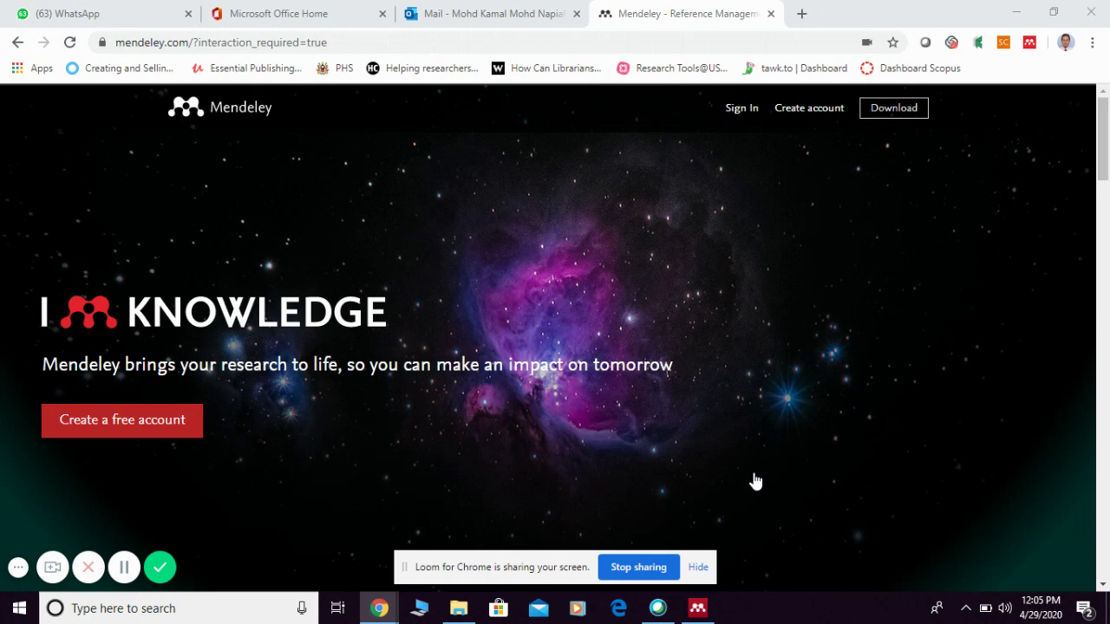
Switch to Mendeley Desktop and add the first three listed documents, the geospatial semi-variograms paper and the 2011 Hadoop title to favorites.
click(697, 610)
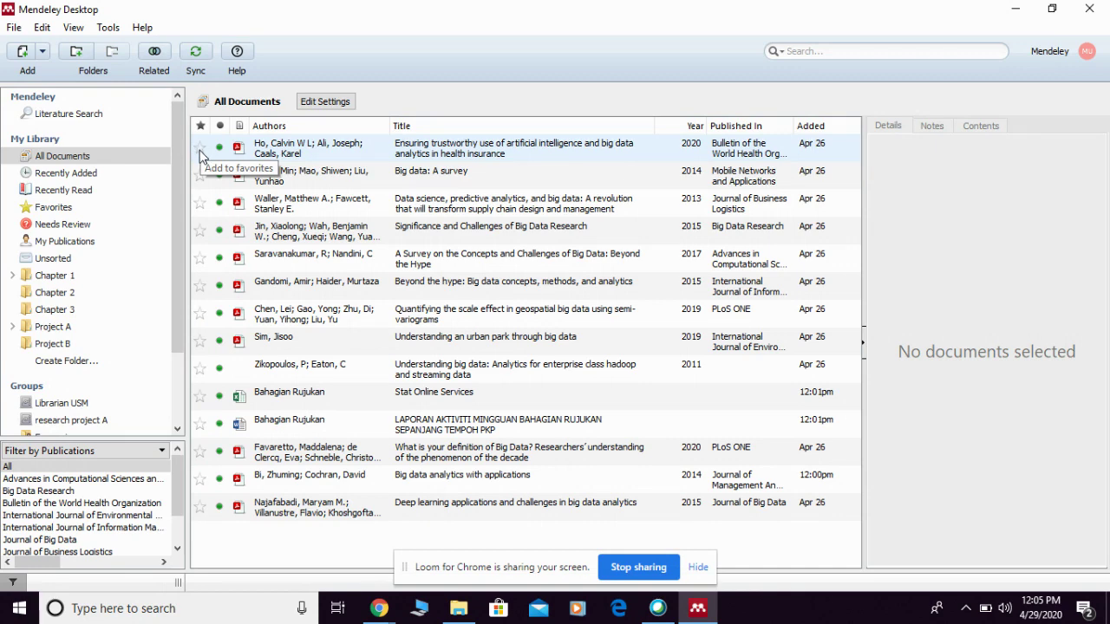
click(199, 149)
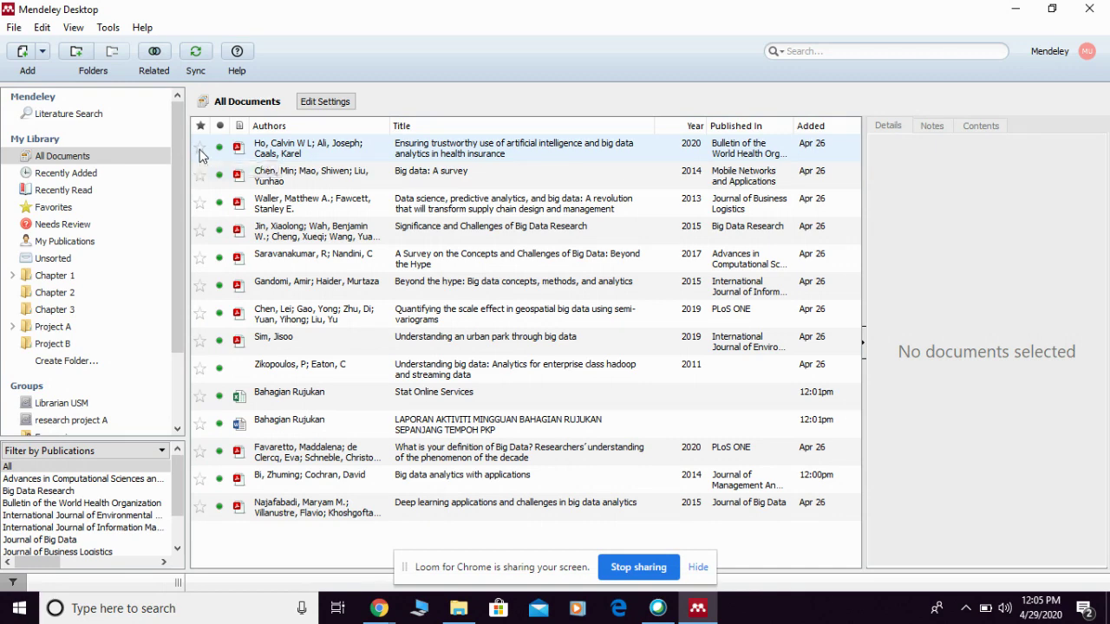
click(200, 176)
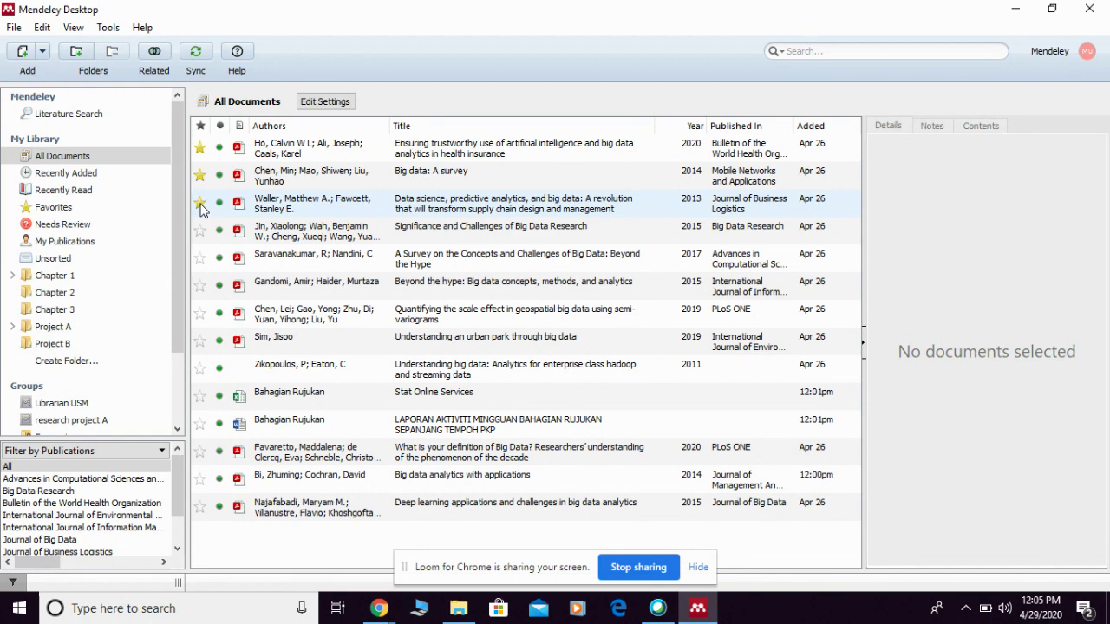
click(201, 310)
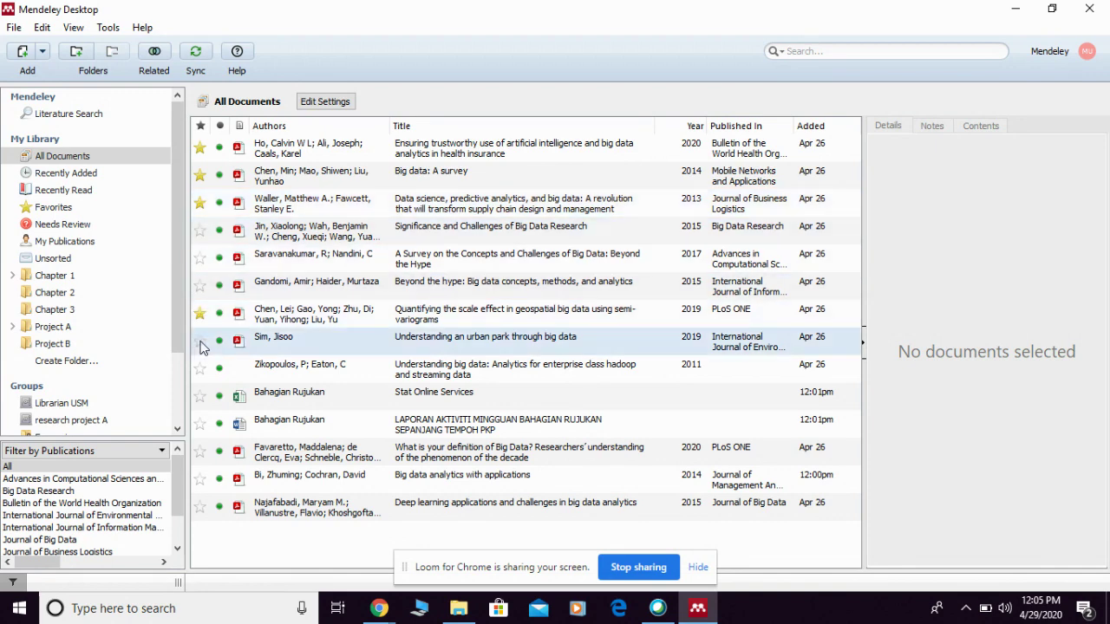
click(200, 371)
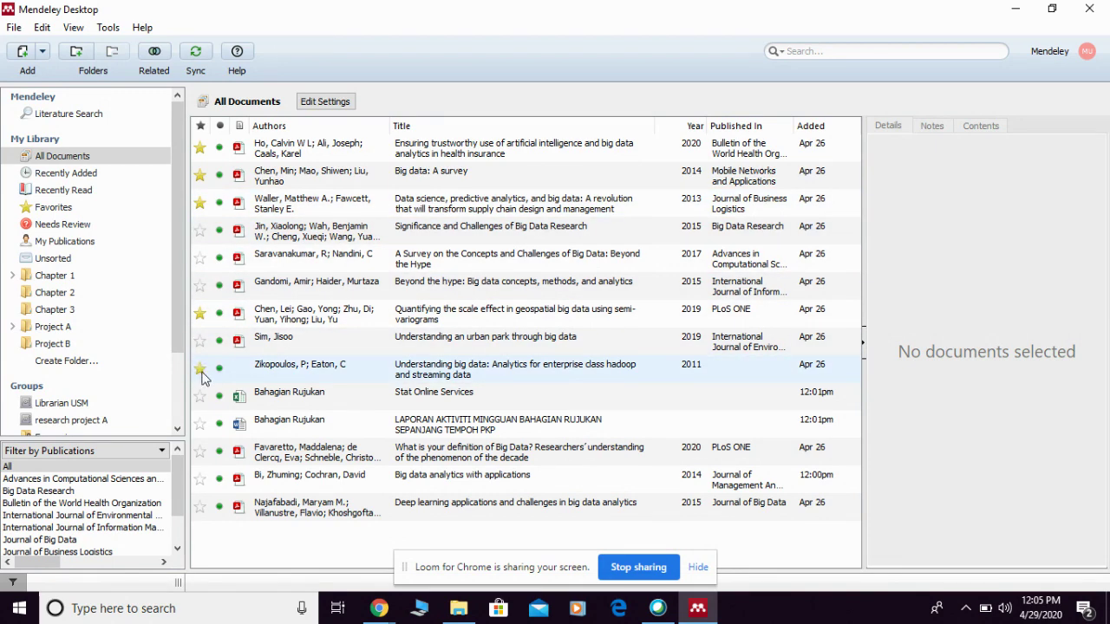
Mark "Ensuring trustworthy use of artificial intelligence and big data analytics in health insurance" and "Big data: A survey" as read.
click(219, 147)
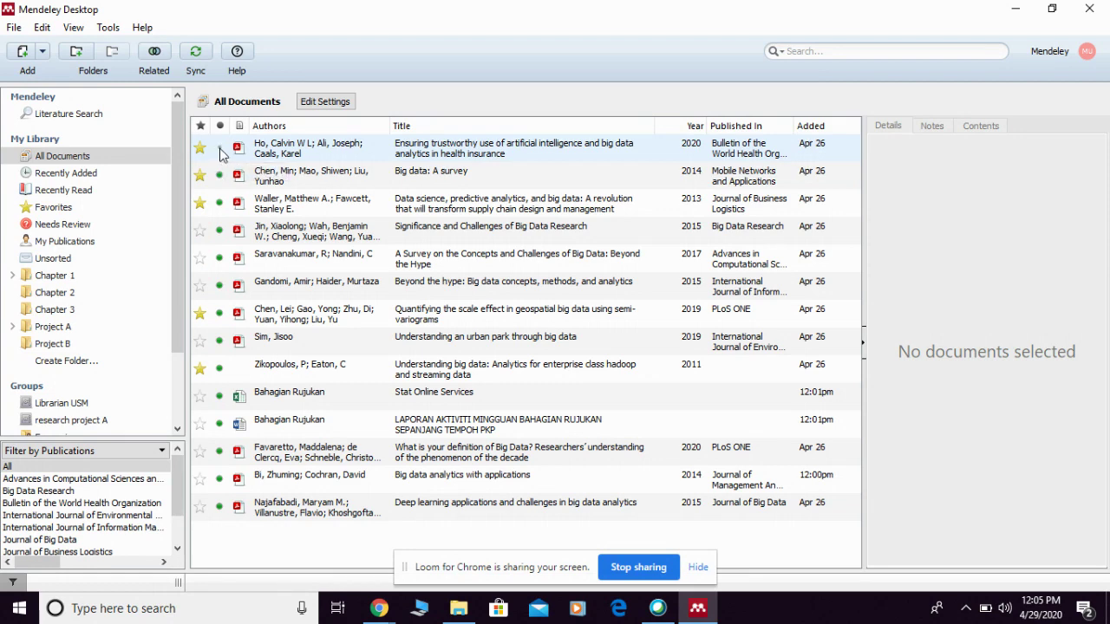
click(220, 174)
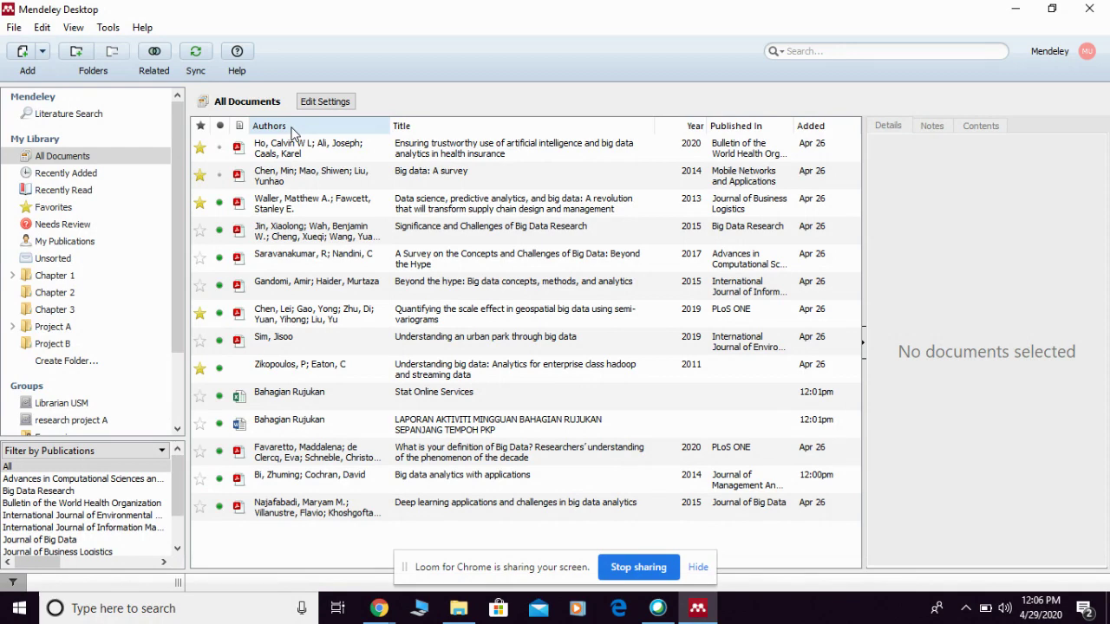
Sort the document list in turn by authors, title, year, publication and date added.
click(293, 129)
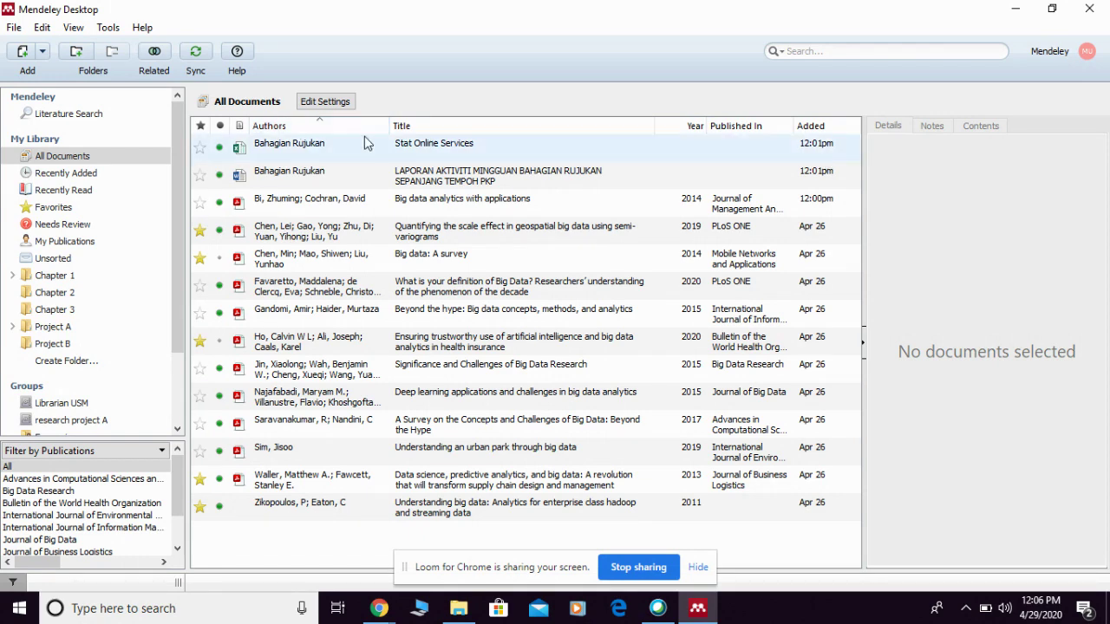
click(443, 132)
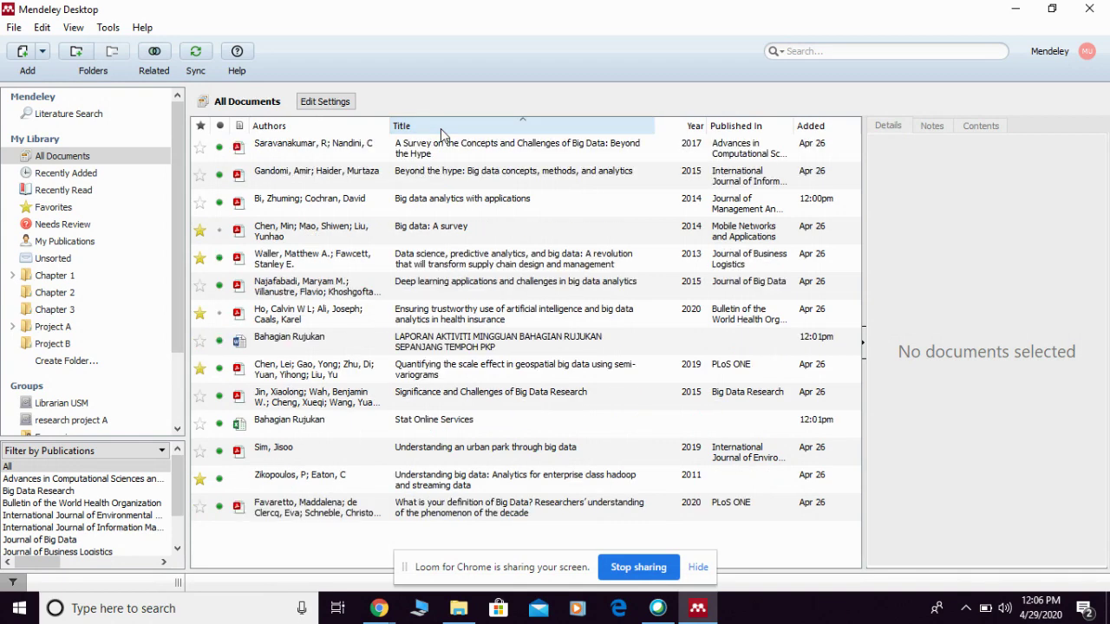
click(682, 132)
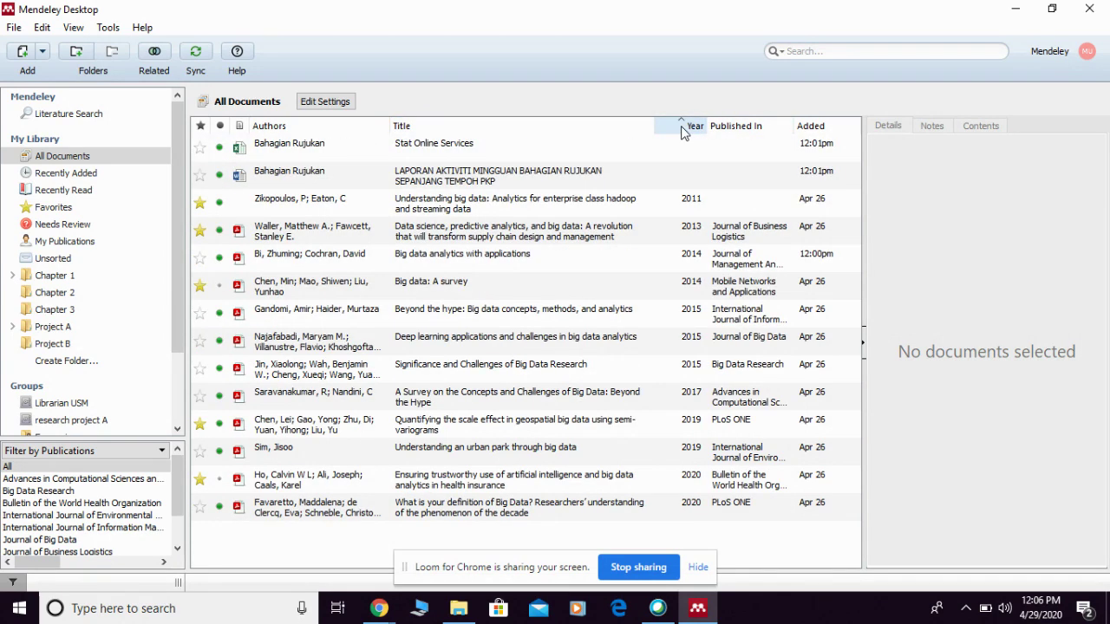
click(731, 128)
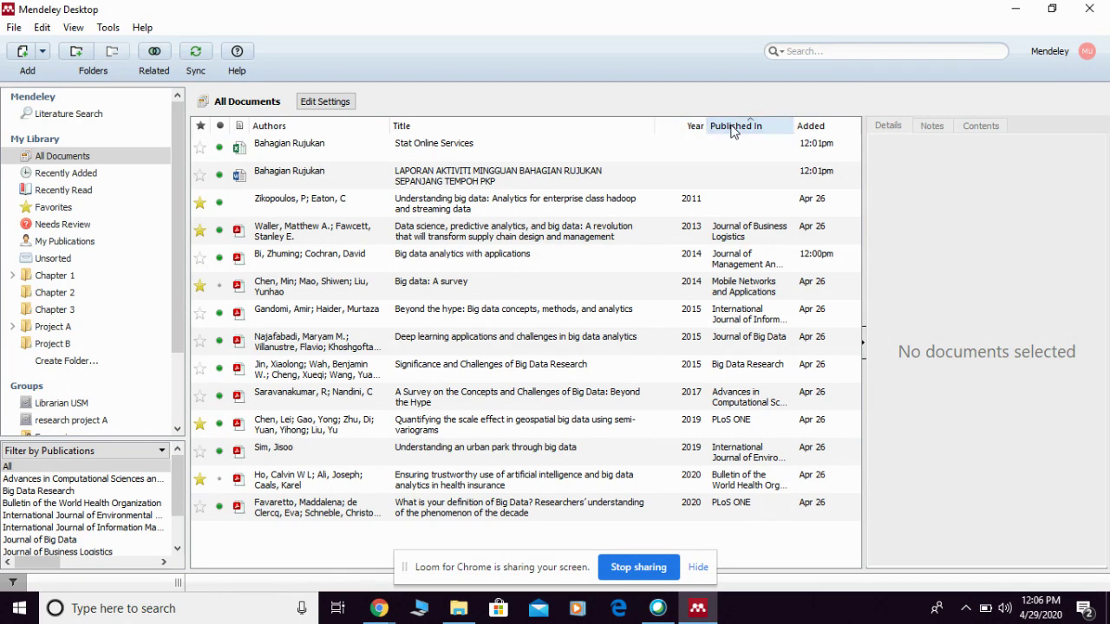
click(815, 130)
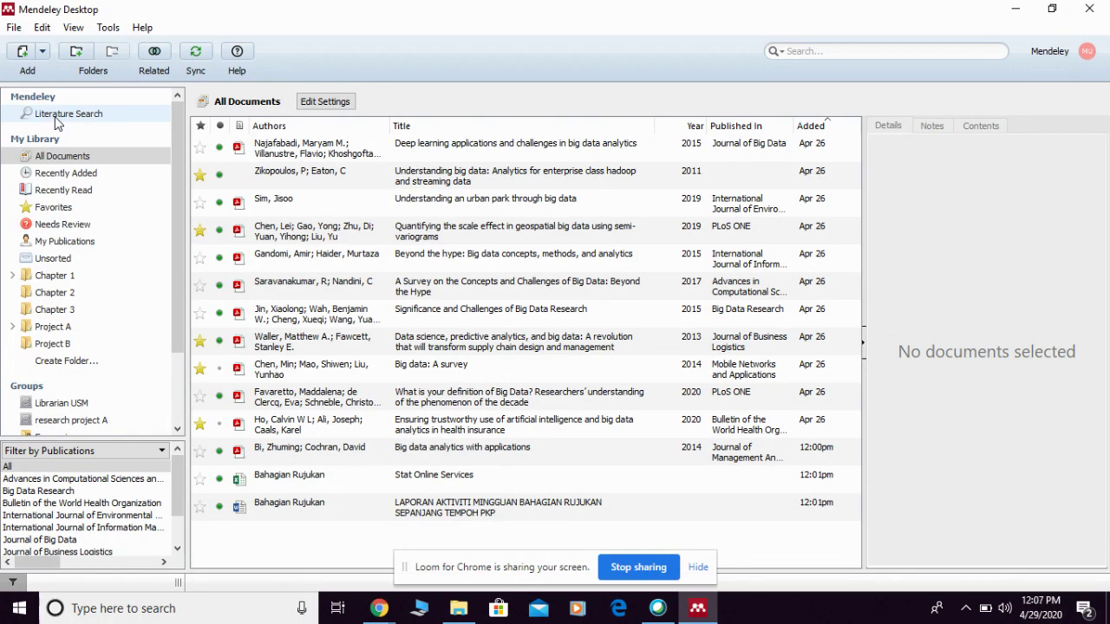
Look through the library's All Documents, Recently Added, Recently Read, Favorites, Needs Review and My Publications collections.
click(75, 159)
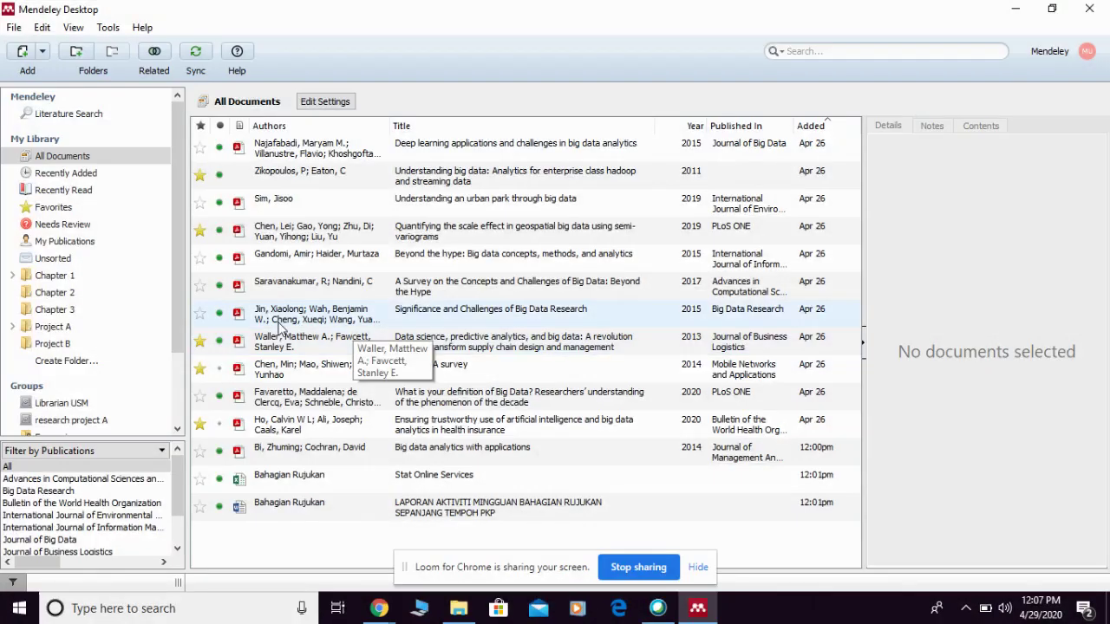
click(62, 177)
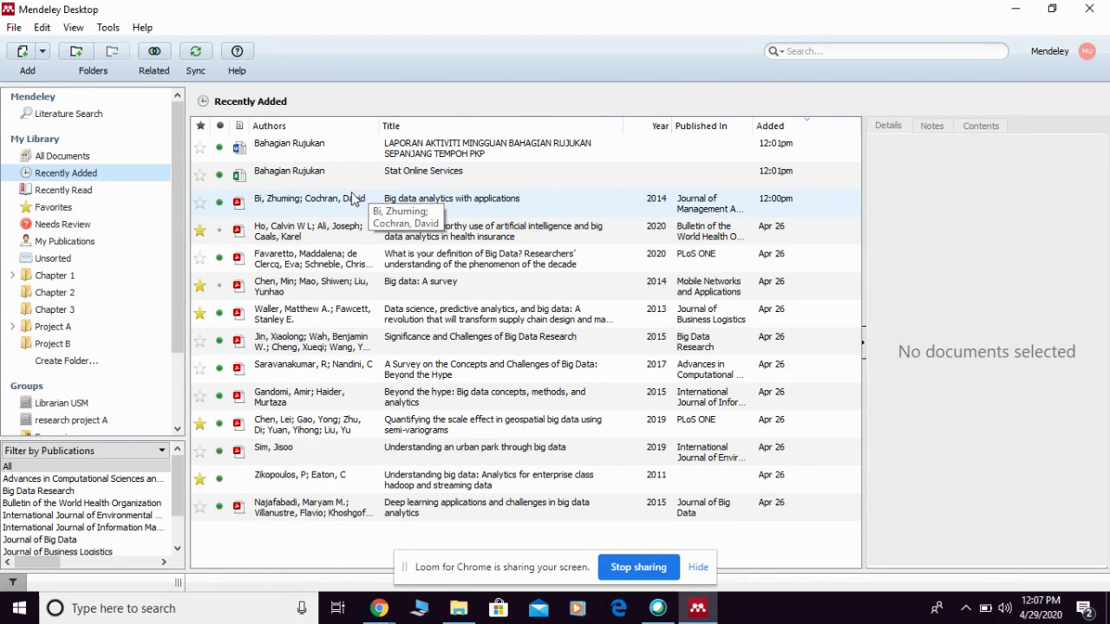
click(75, 193)
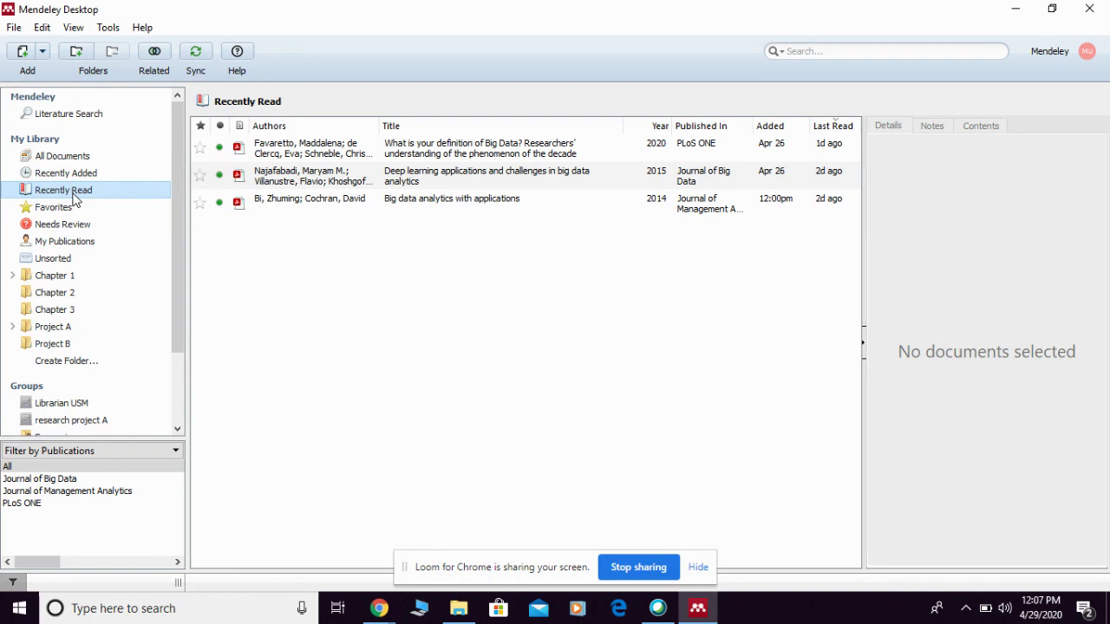
click(64, 211)
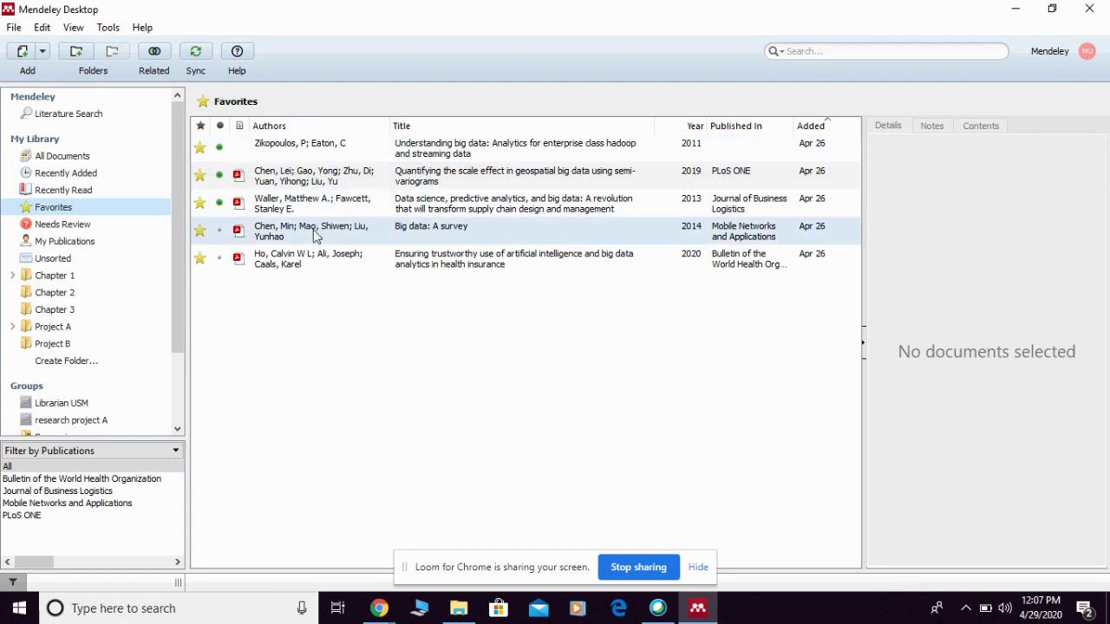
click(71, 225)
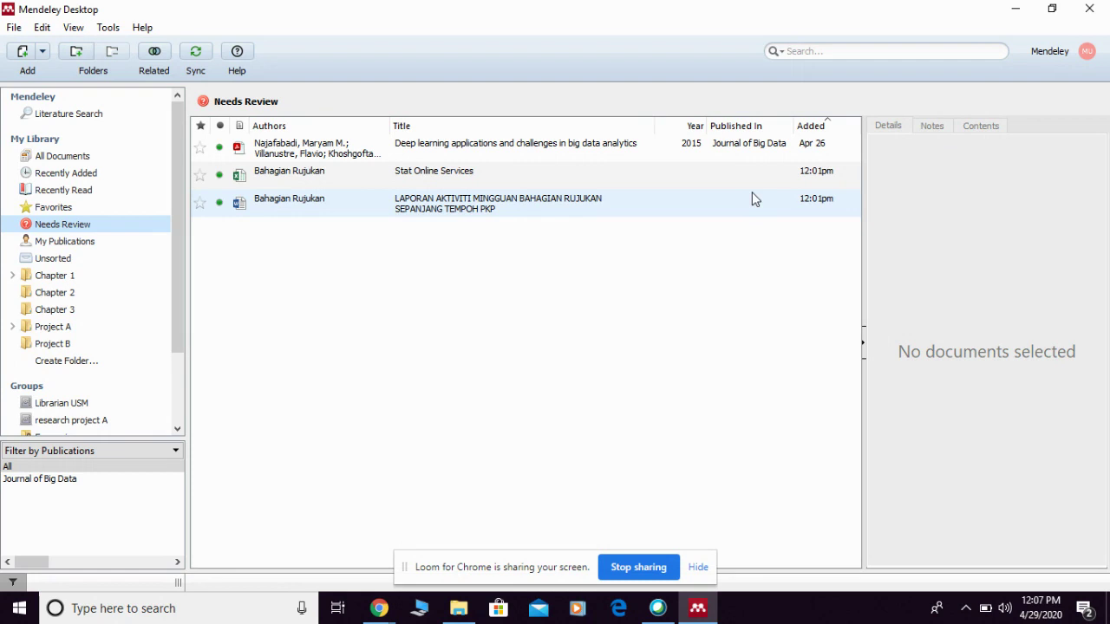
click(81, 243)
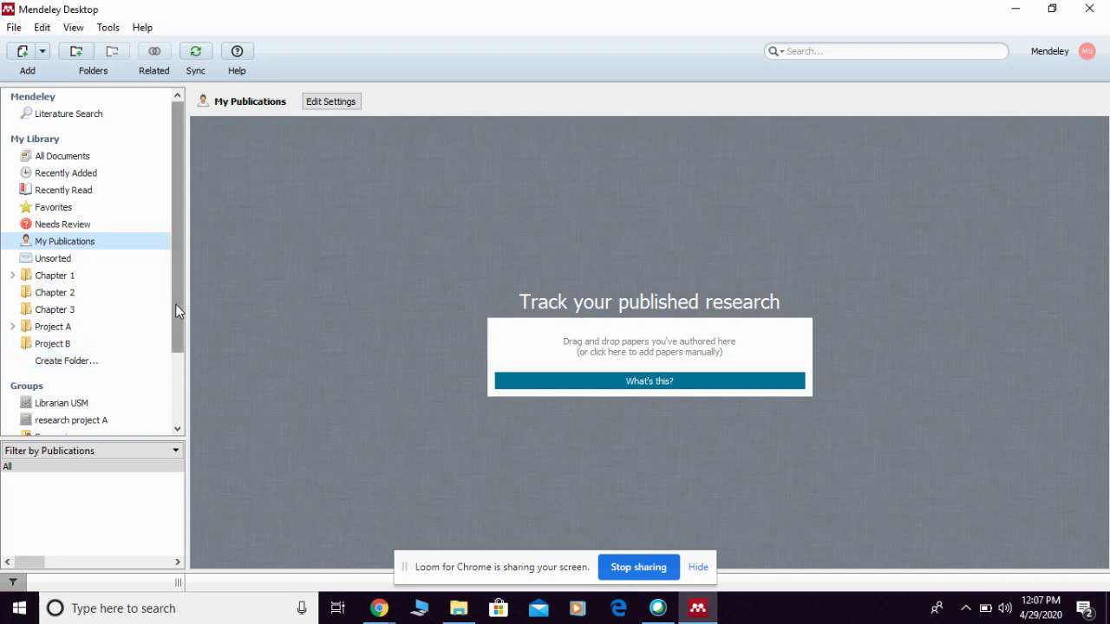
drag(176, 303, 175, 335)
click(70, 317)
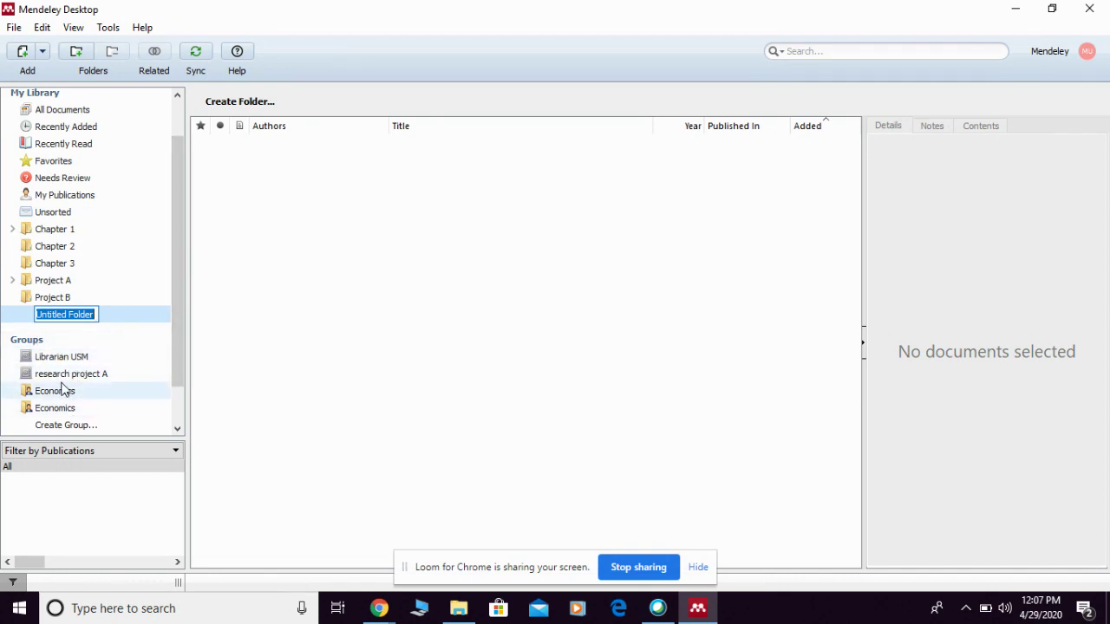
drag(178, 337, 176, 373)
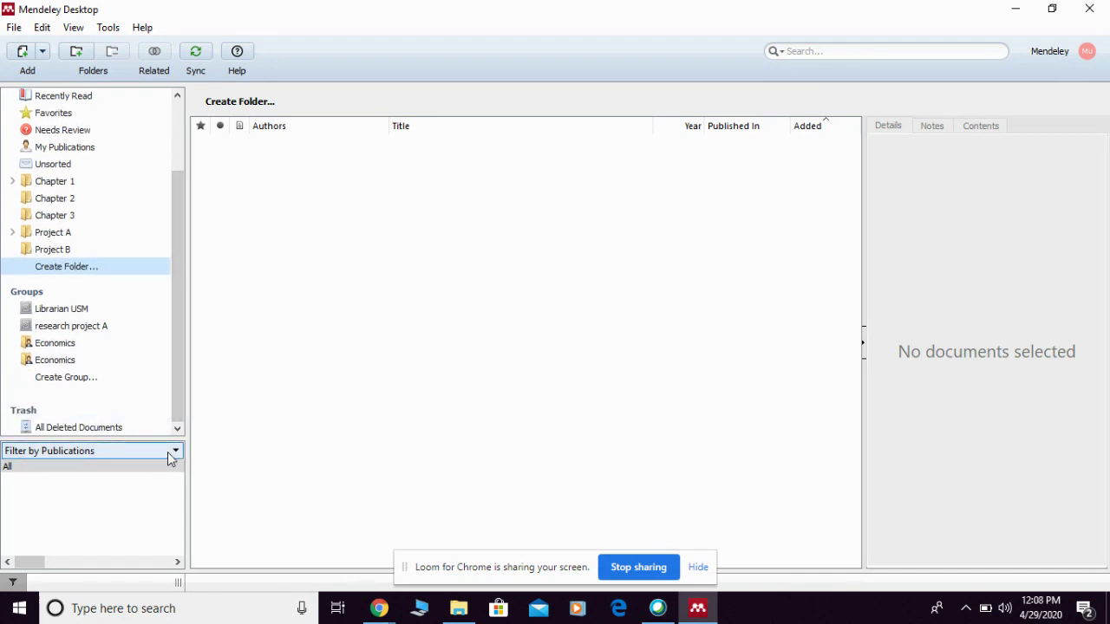
scroll(134, 258, up, 3)
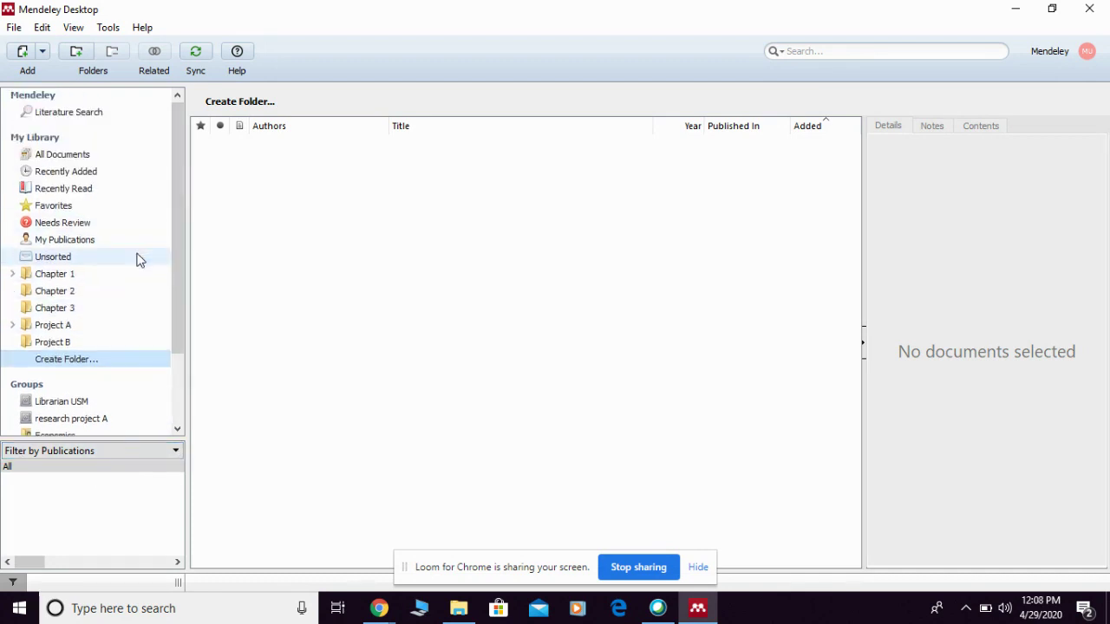
Show all documents and filter them by the author keyword "cloud computing", enlarging the filter area.
click(74, 156)
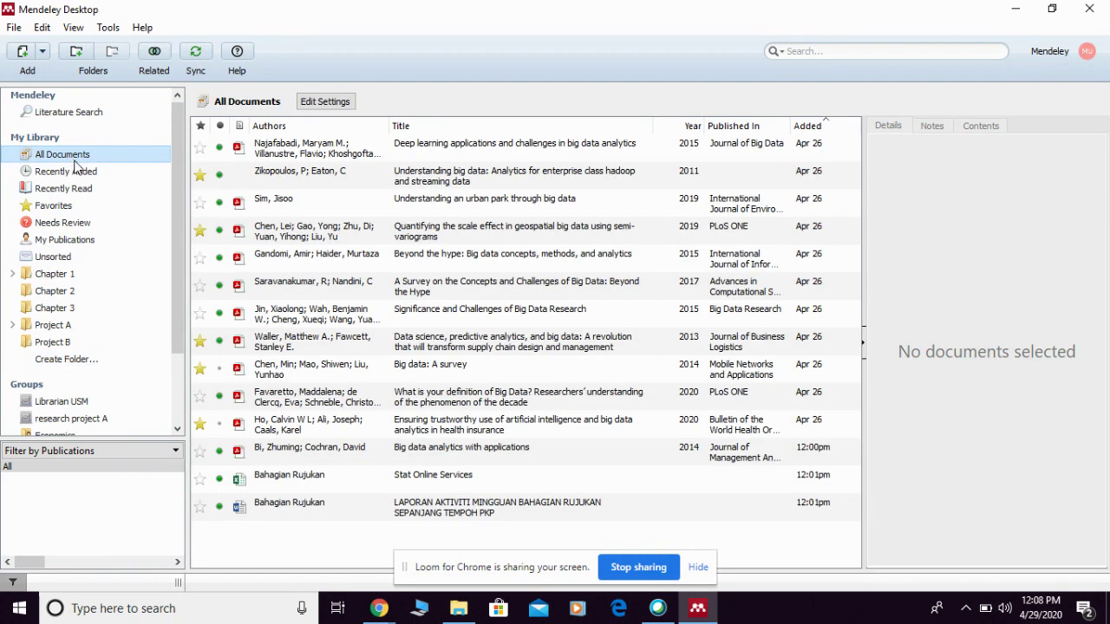
click(164, 452)
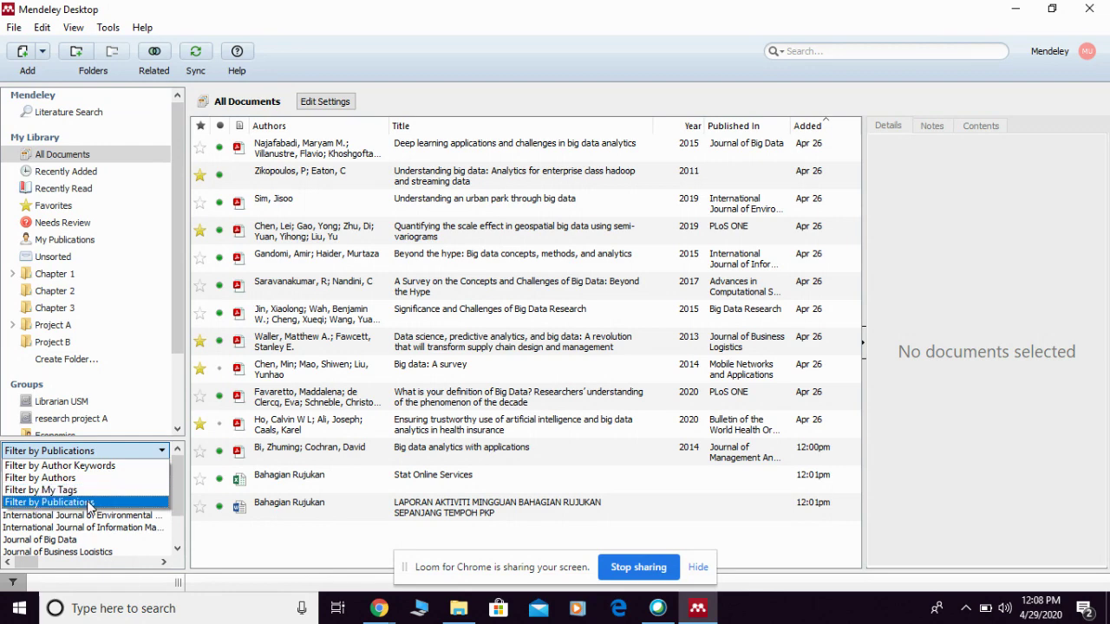
click(84, 467)
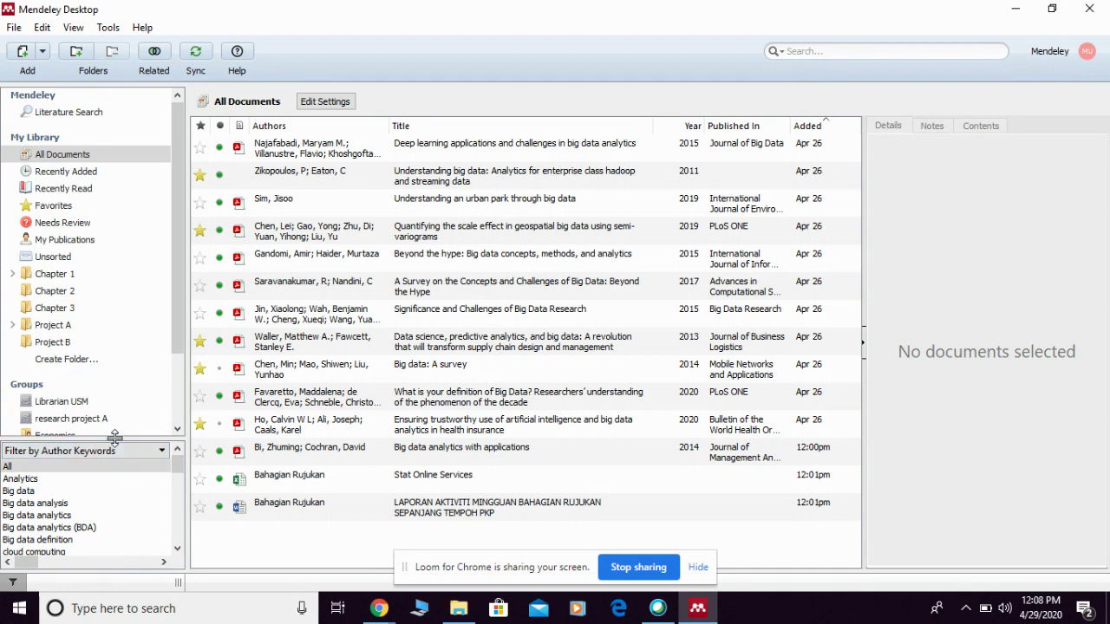
drag(115, 436, 116, 387)
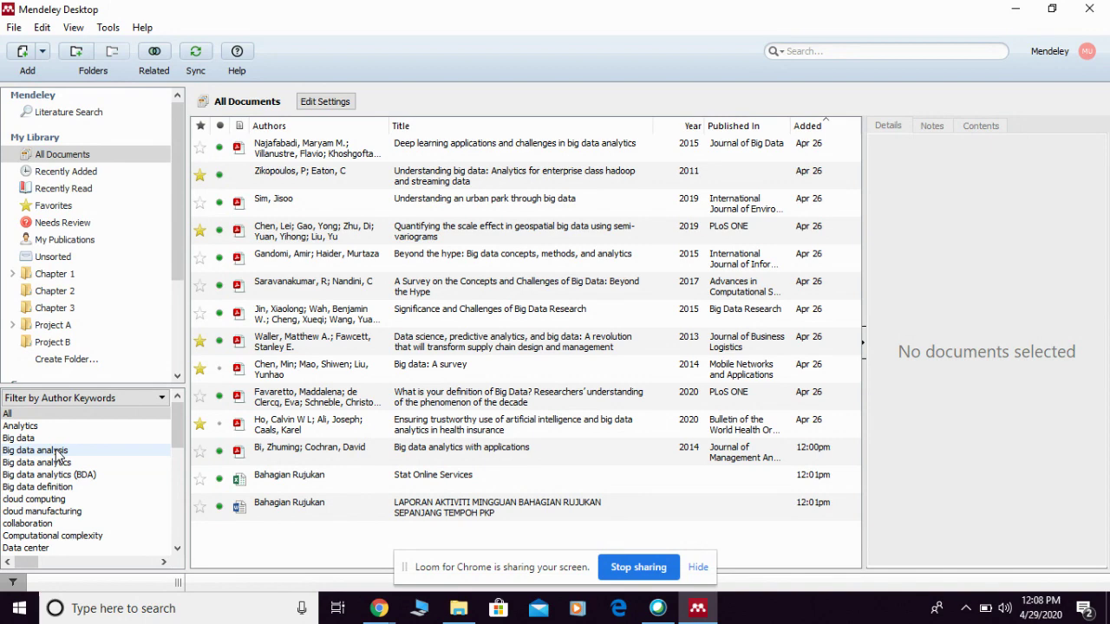
click(45, 502)
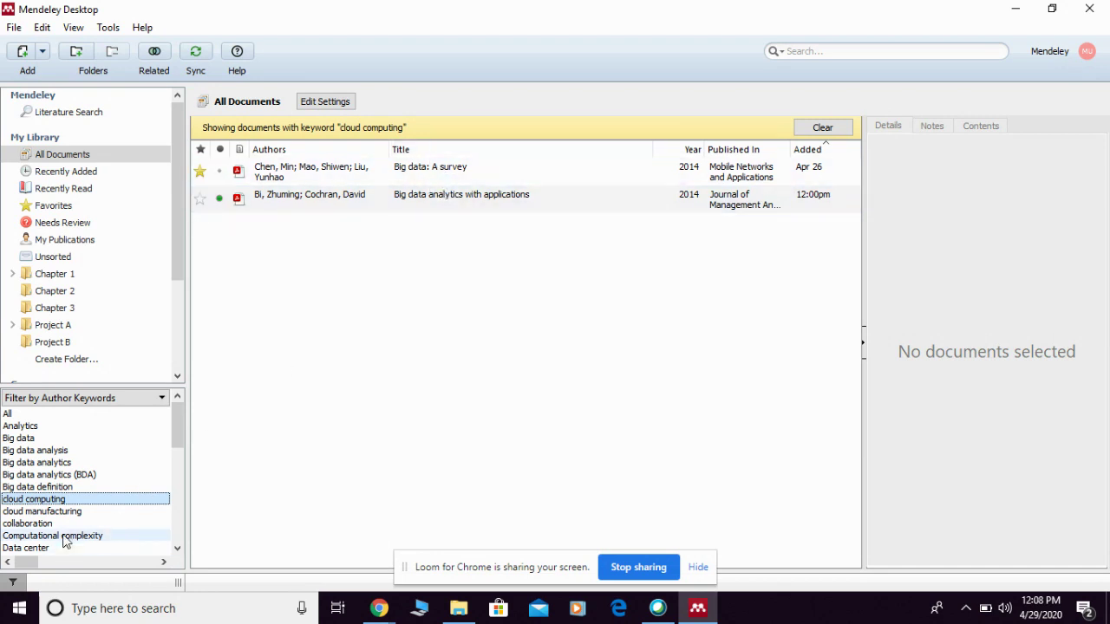
Change the filter type to authors and finally to My Tags, and clear the "cloud computing" keyword filter.
click(162, 401)
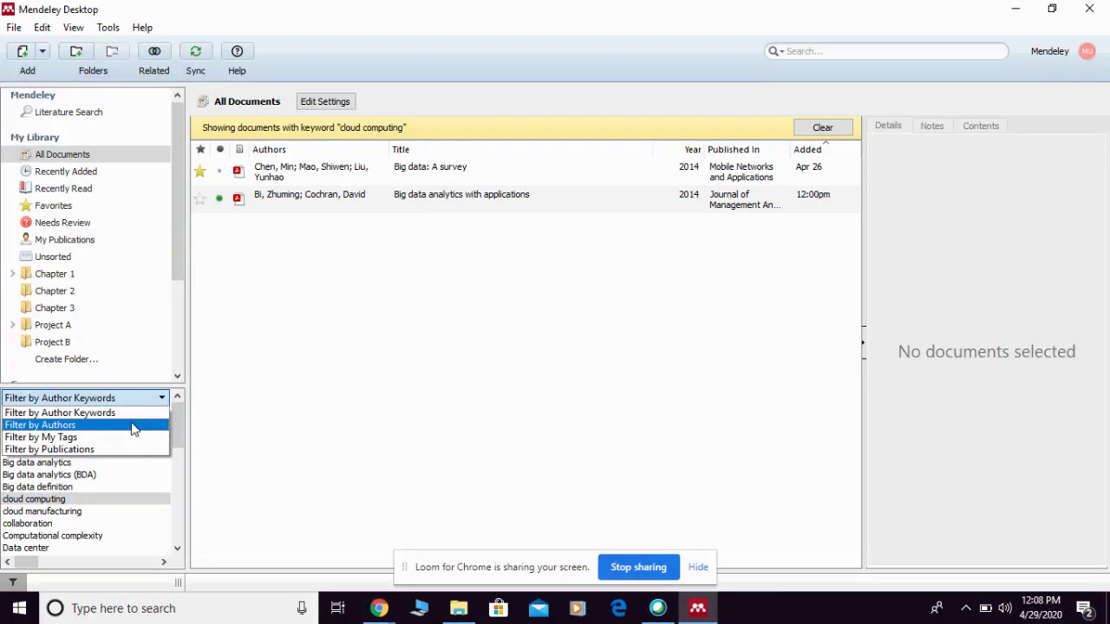
click(131, 426)
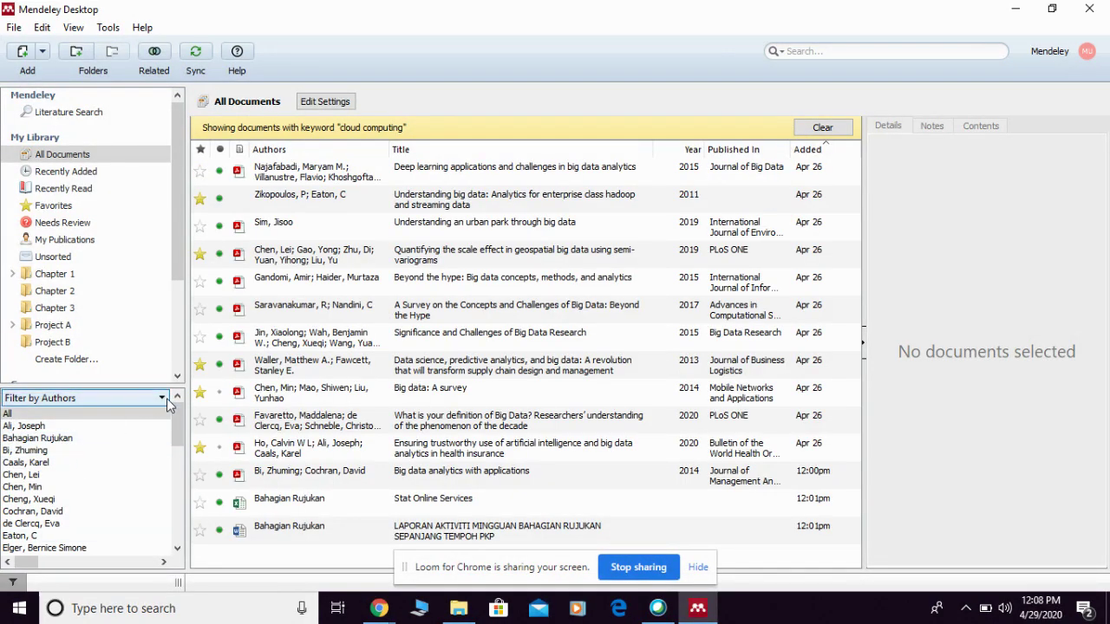
click(166, 399)
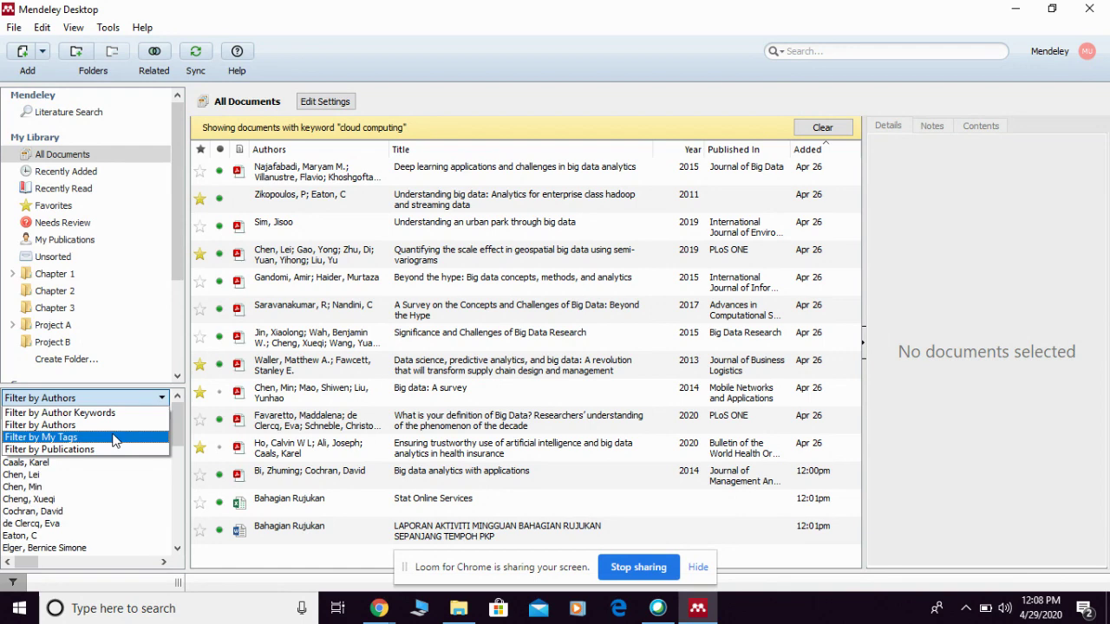
click(115, 438)
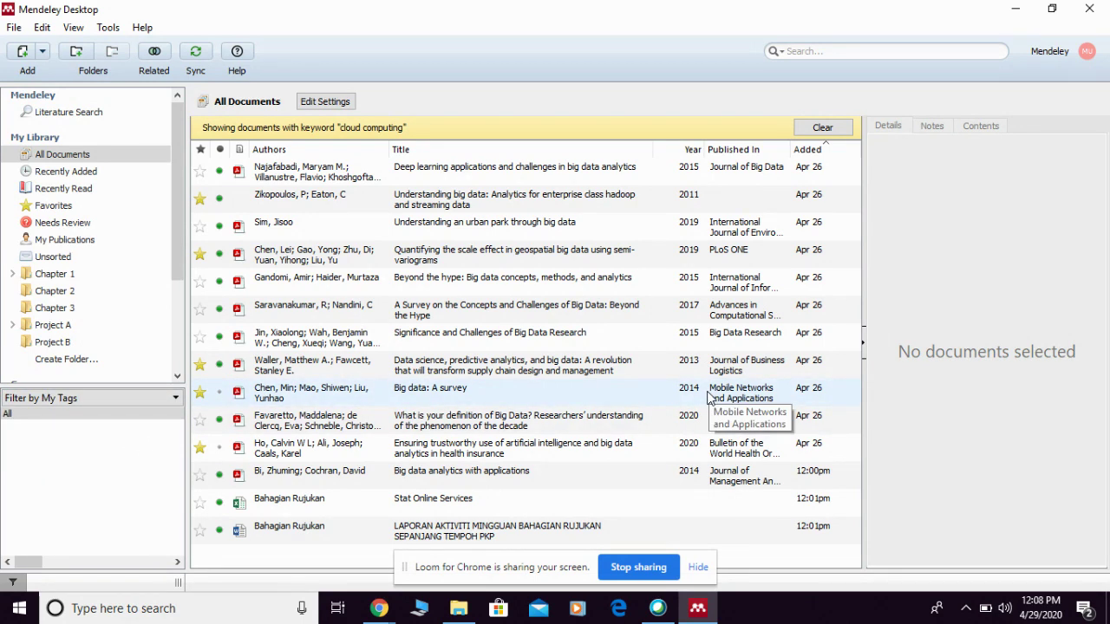
click(821, 130)
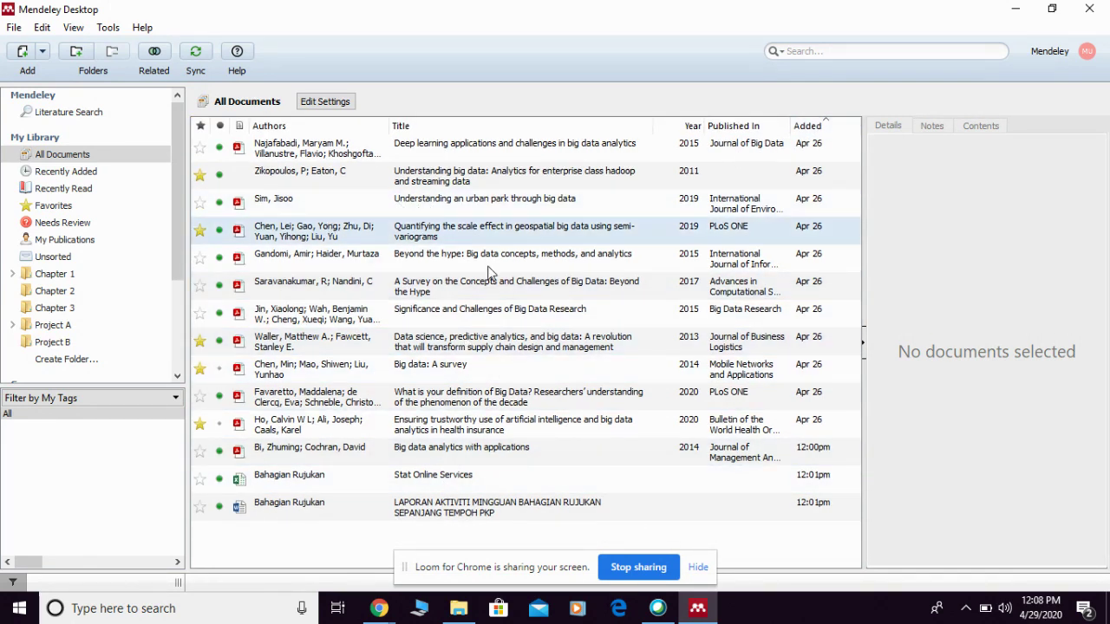
Enter the tag "project A" in the details of the paper "Deep learning applications and challenges in big data analytics".
click(433, 150)
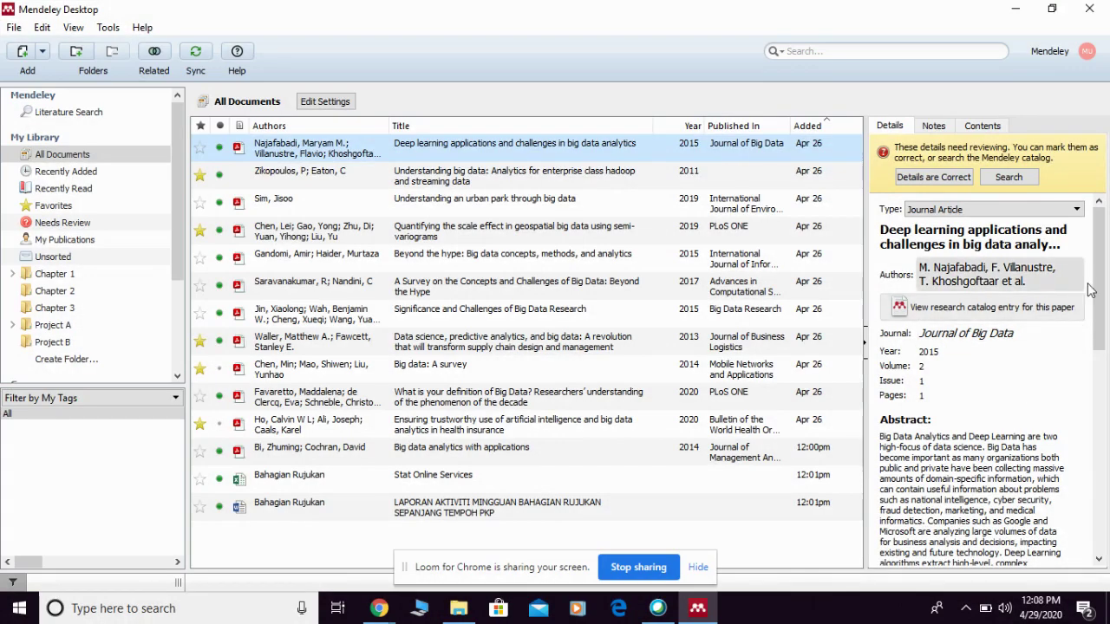
drag(1097, 287, 1089, 395)
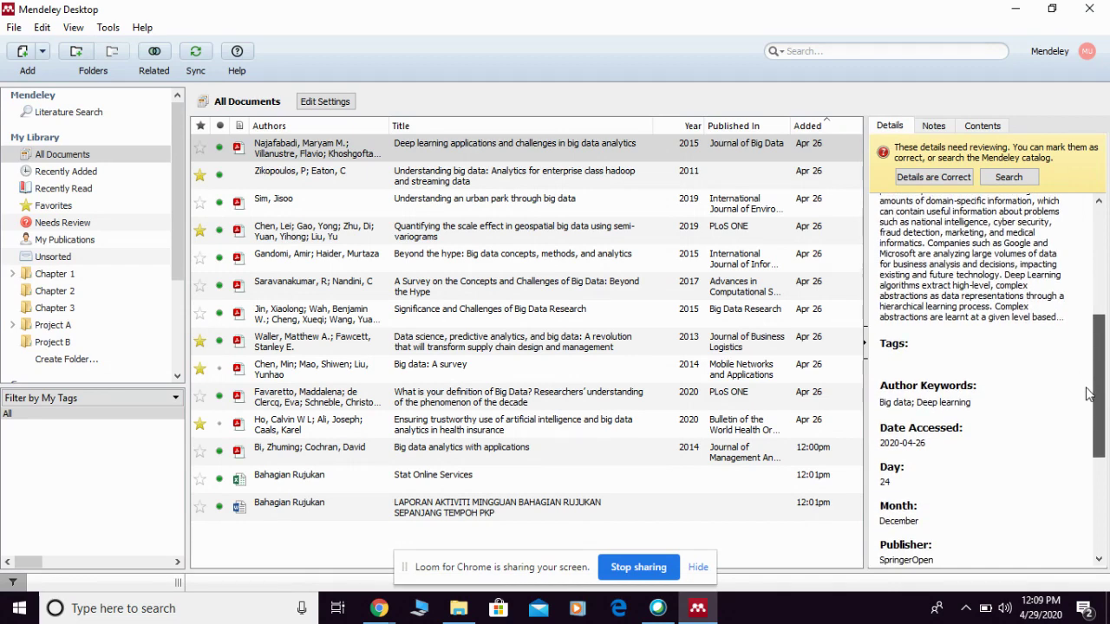
click(894, 360)
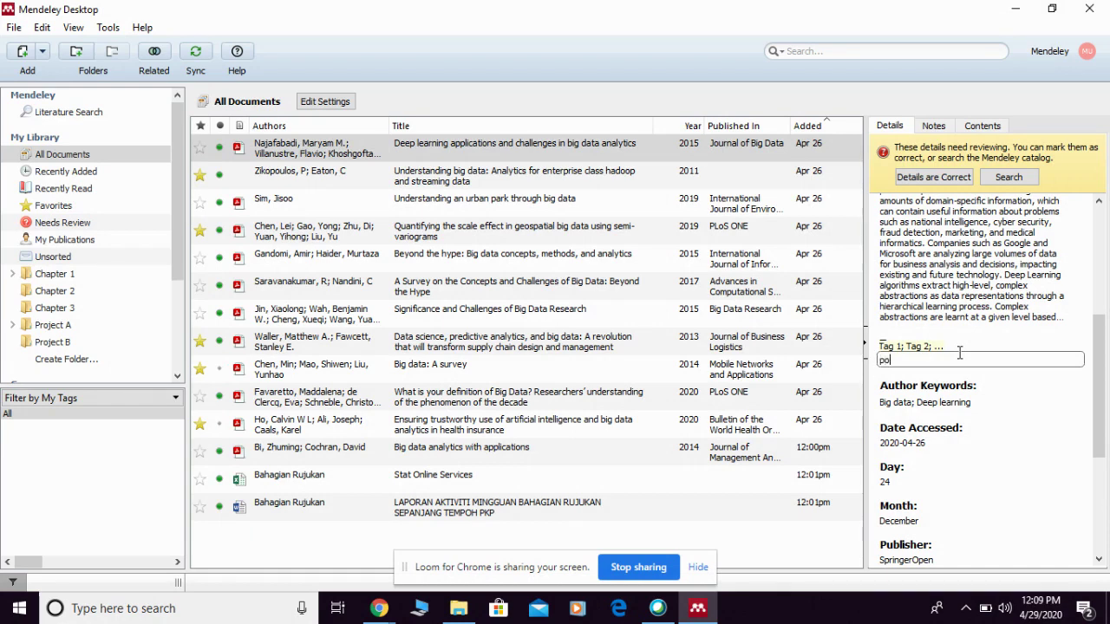
key(BackSpace)
text(oject A)
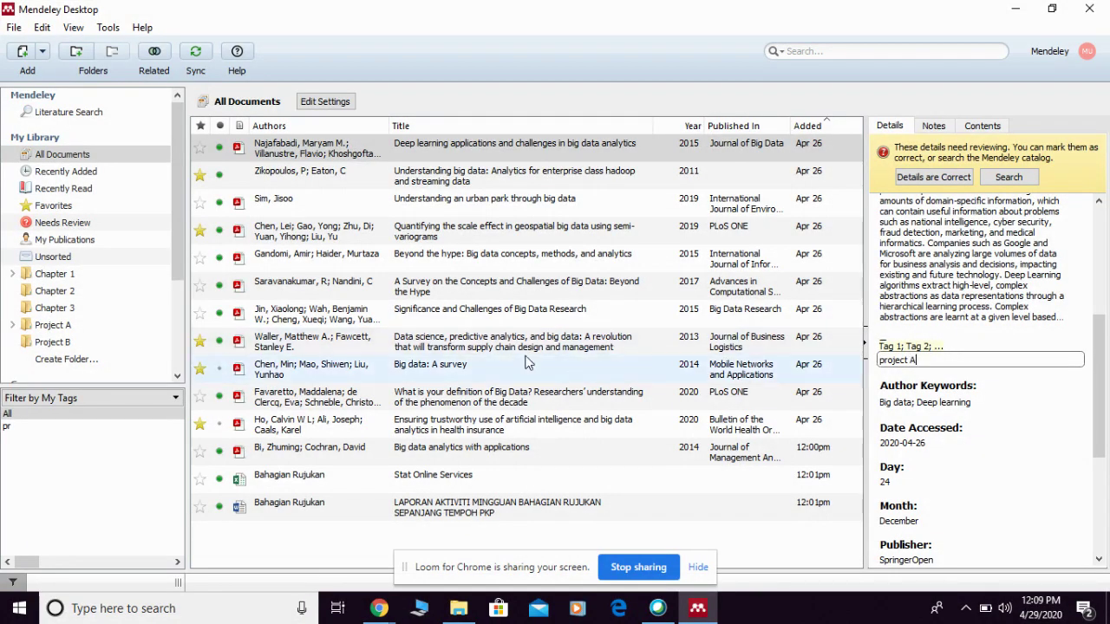
Enter the tag "project A" in the details of the paper "A Survey on the Concepts and Challenges of Big Data: Beyond the Hype".
click(431, 292)
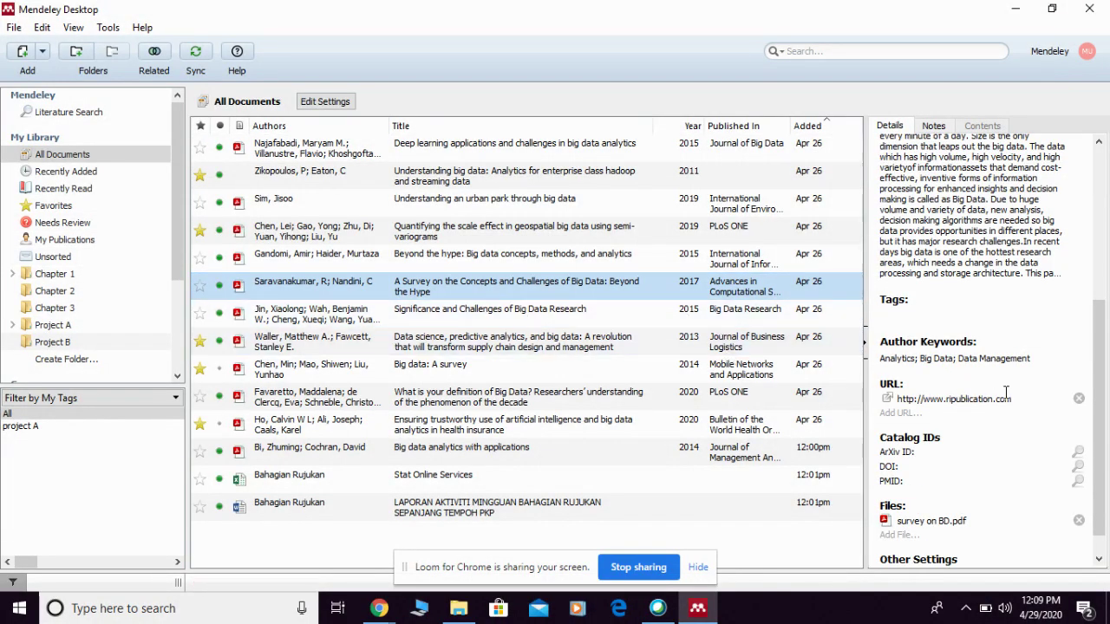
click(932, 316)
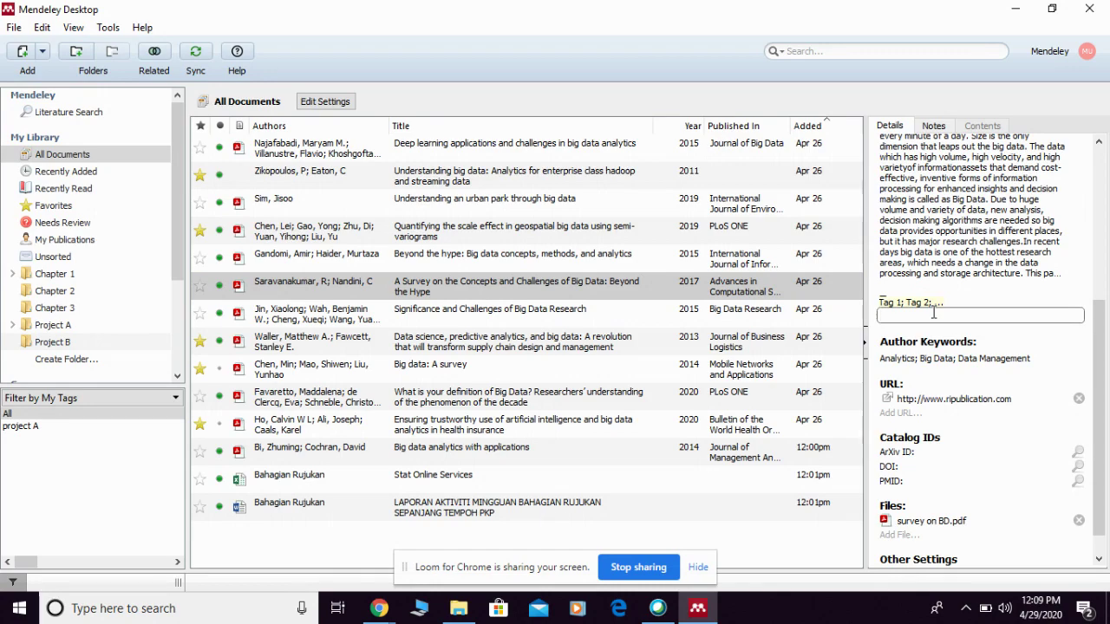
text(p)
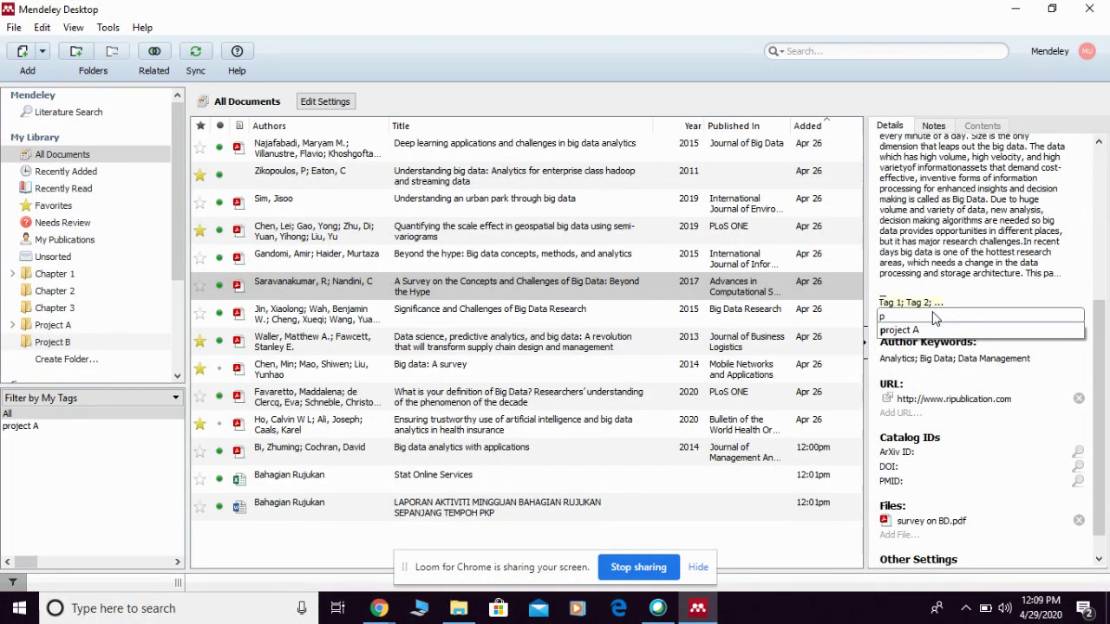
text(roject A)
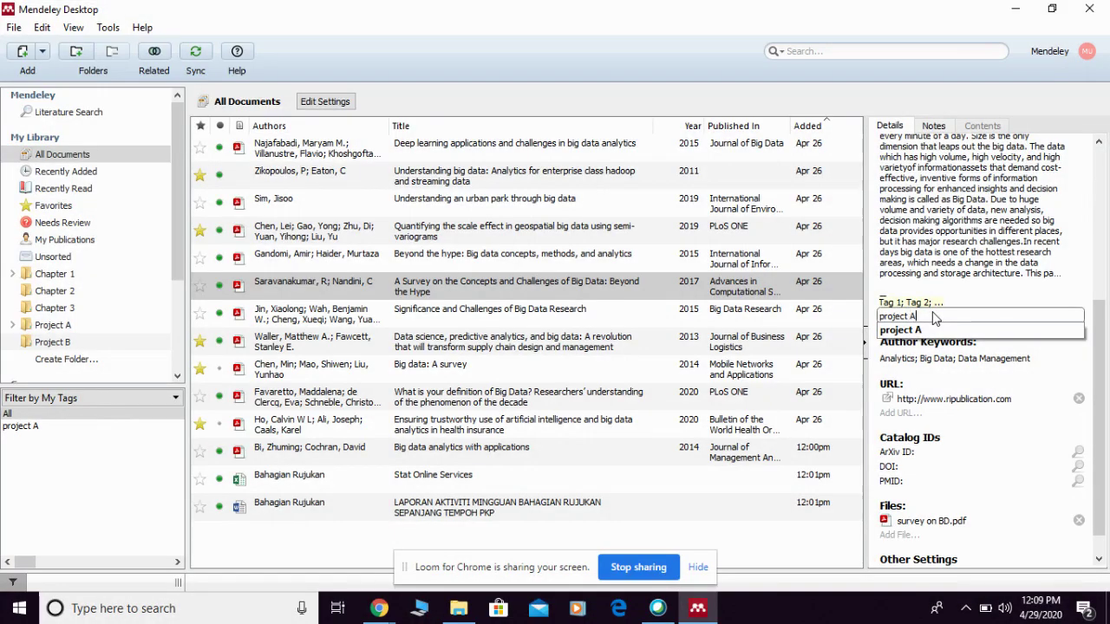
Add the tag "Project A" to the 2013 paper "Data science, predictive analytics, and big data" on supply chain design and management.
click(513, 352)
click(915, 333)
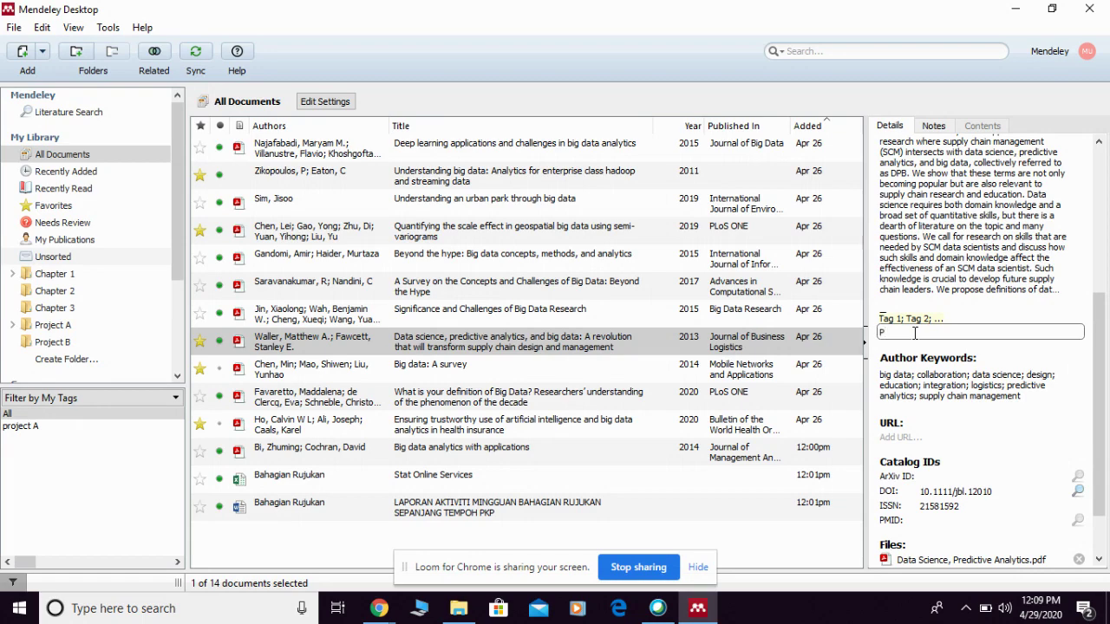
text(Project )
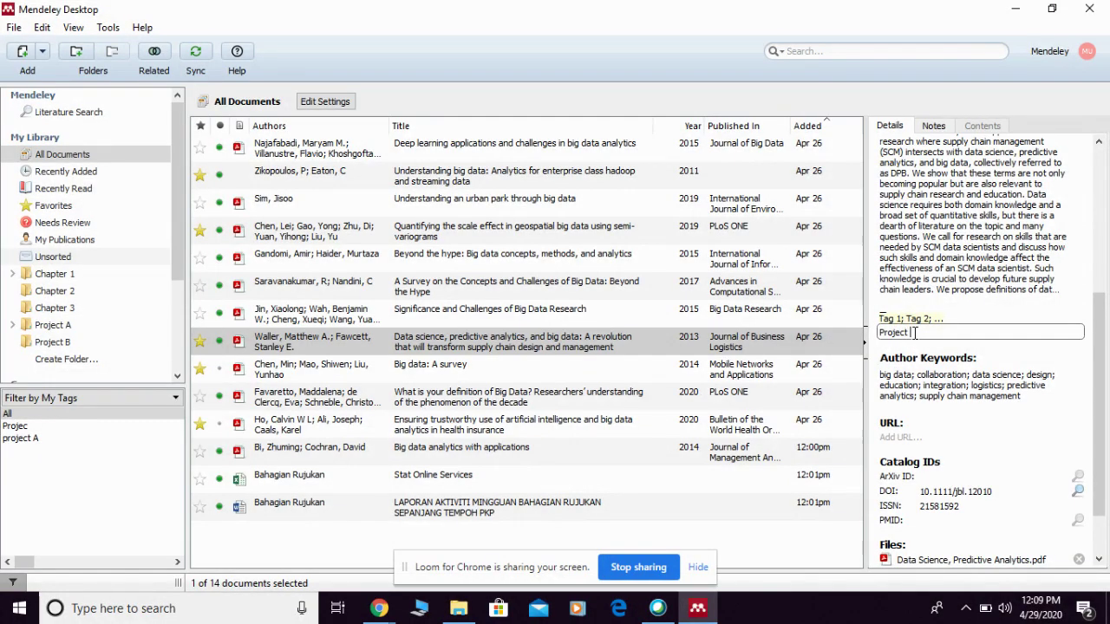
text(A)
click(569, 444)
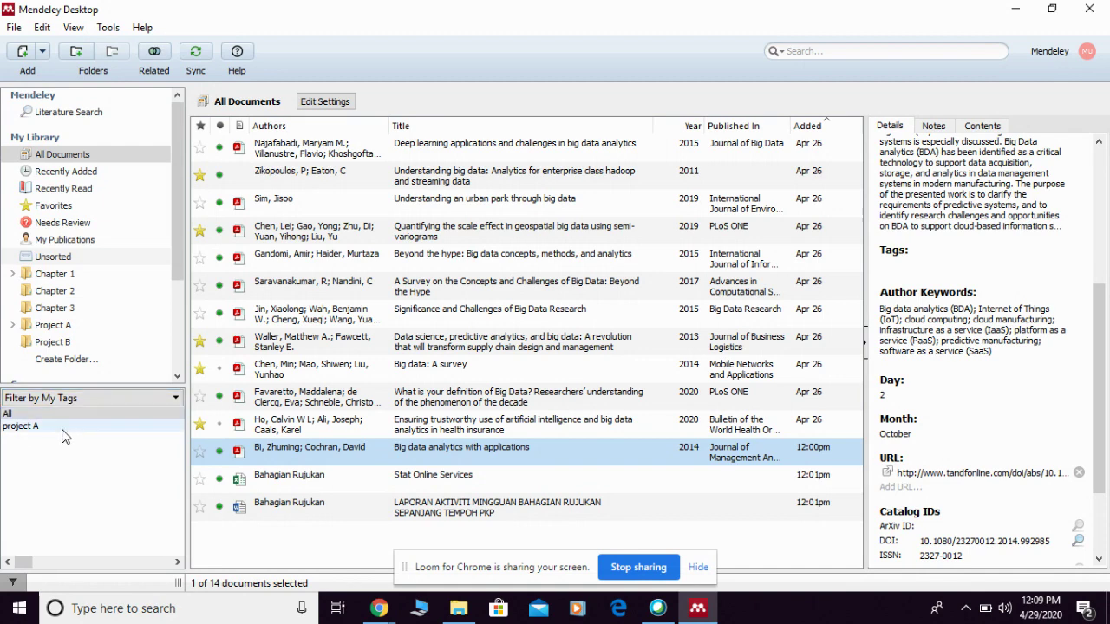
Filter the library by the tag "project A" to view its papers, and clear the filter.
click(44, 428)
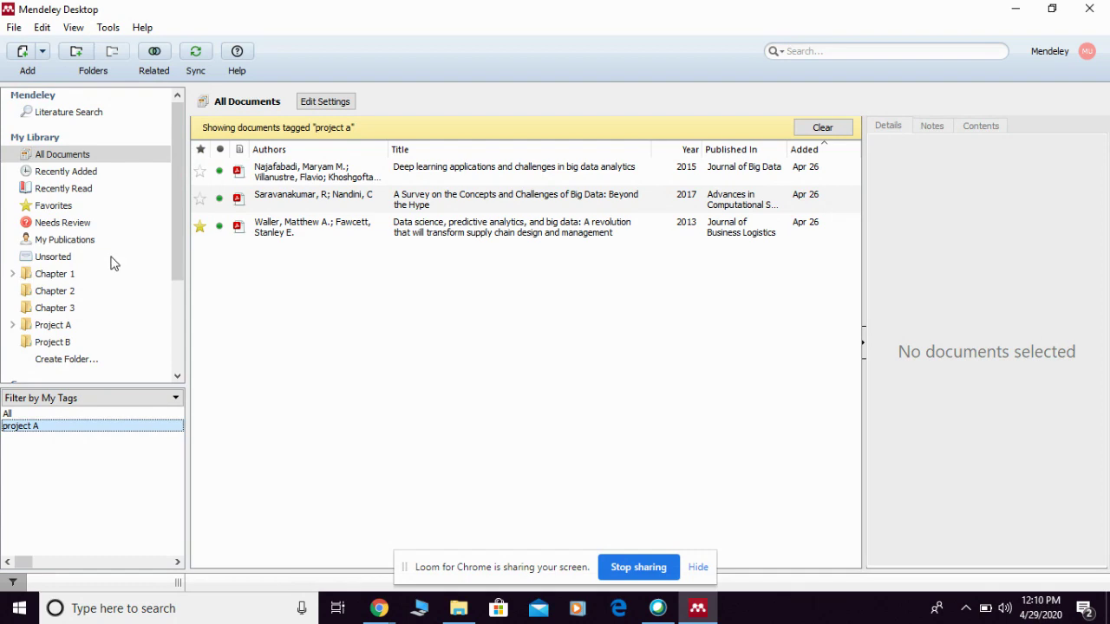
click(824, 128)
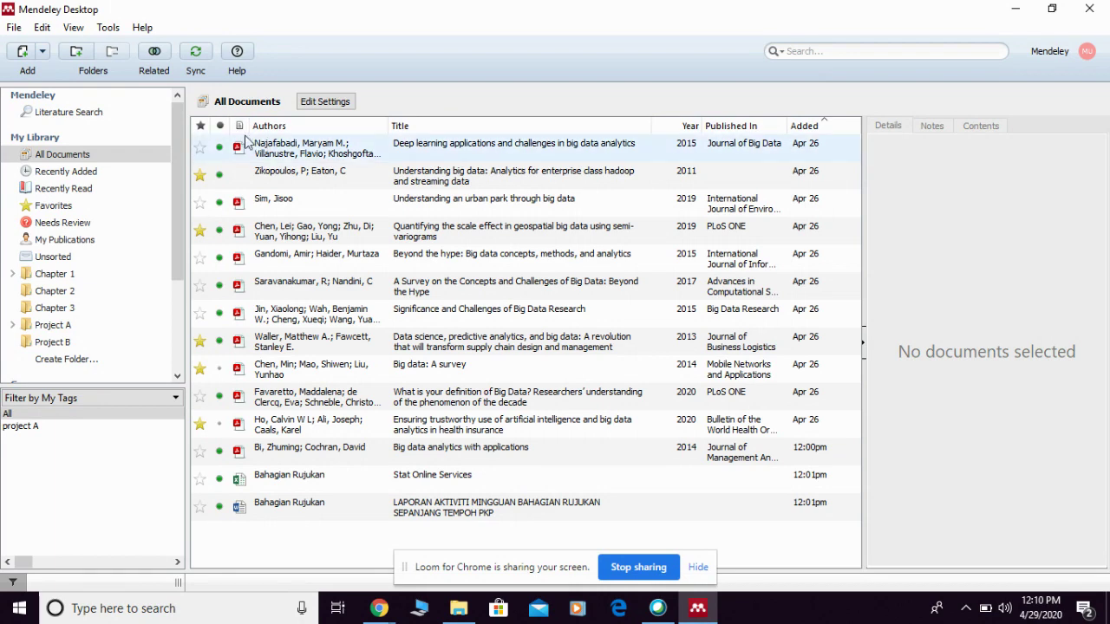
Display the library as formatted citations instead of a table and look through the list.
click(73, 30)
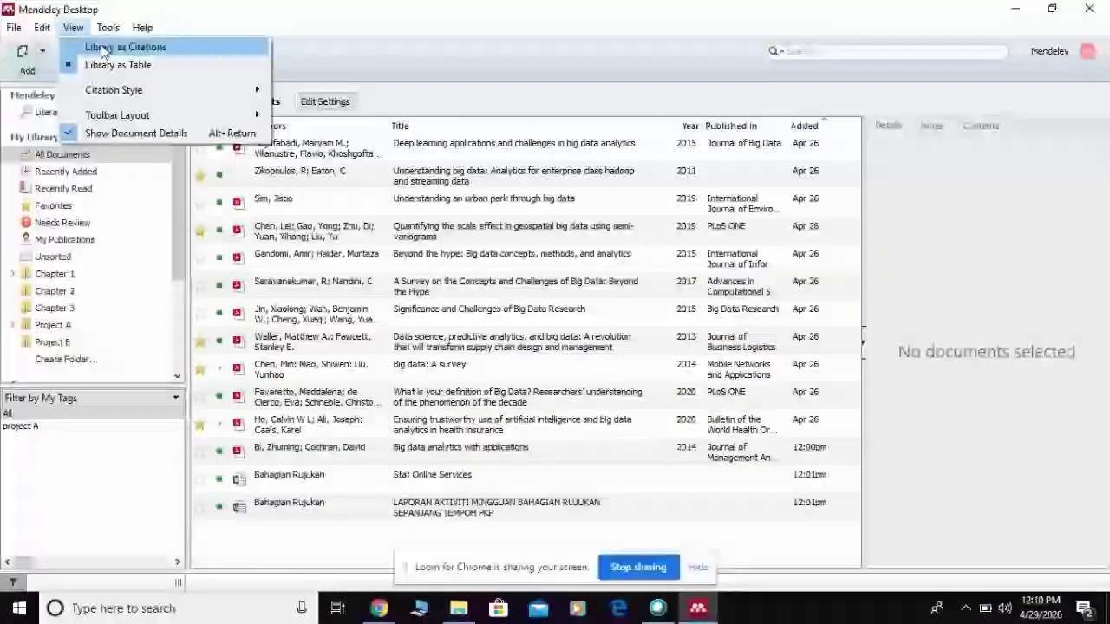
click(103, 47)
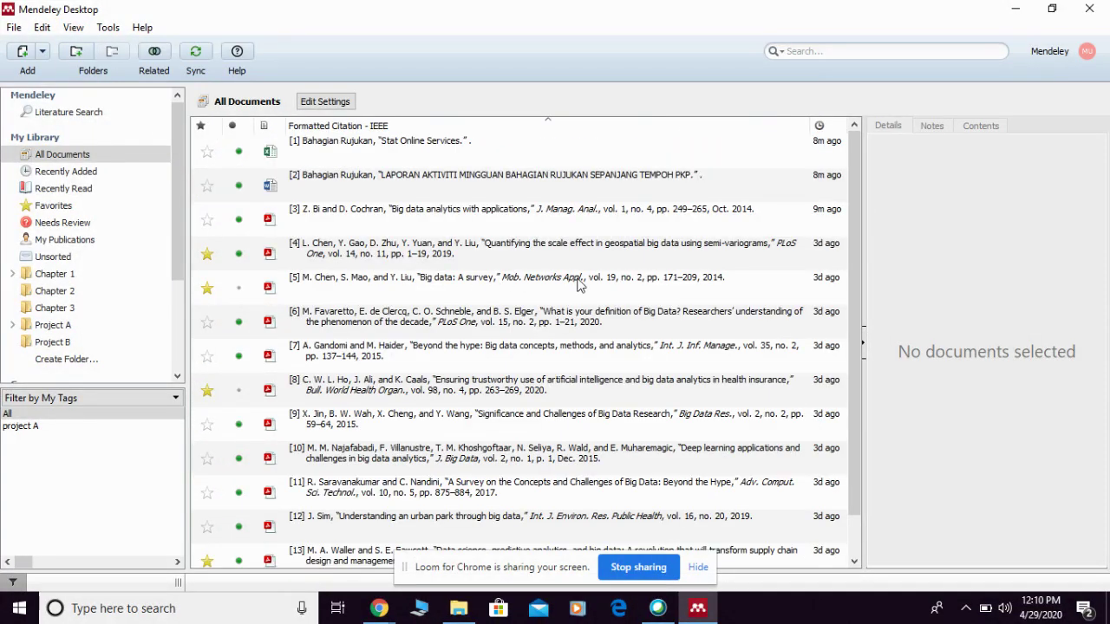
scroll(453, 252, down, 1)
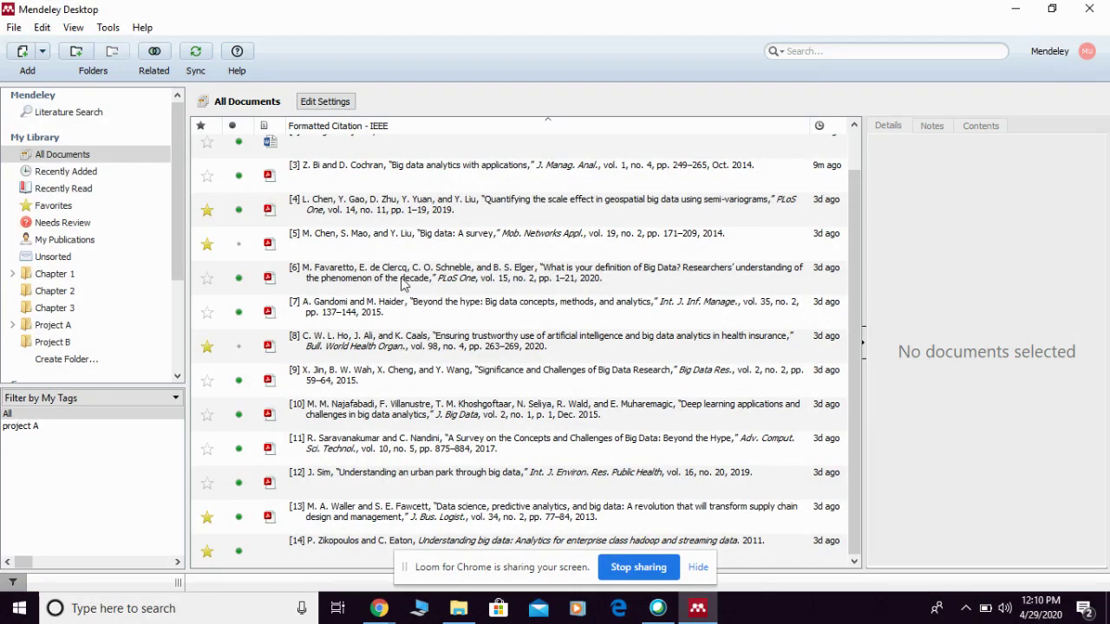
Set the citation style to American Psychological Association 6th edition and return the library to the table view.
click(75, 28)
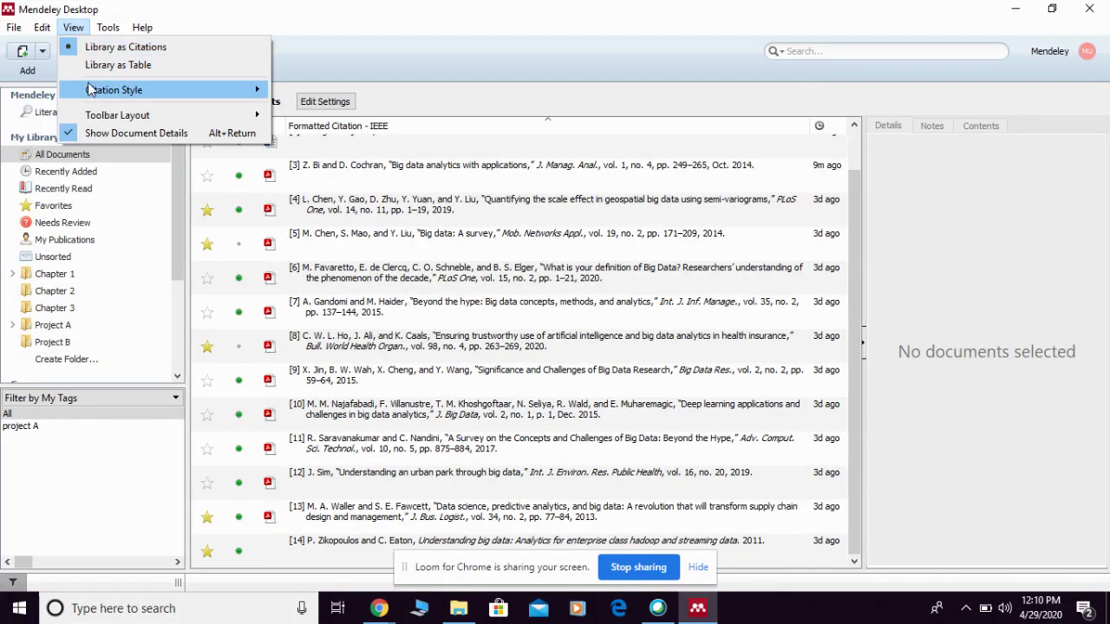
mouse_move(95, 90)
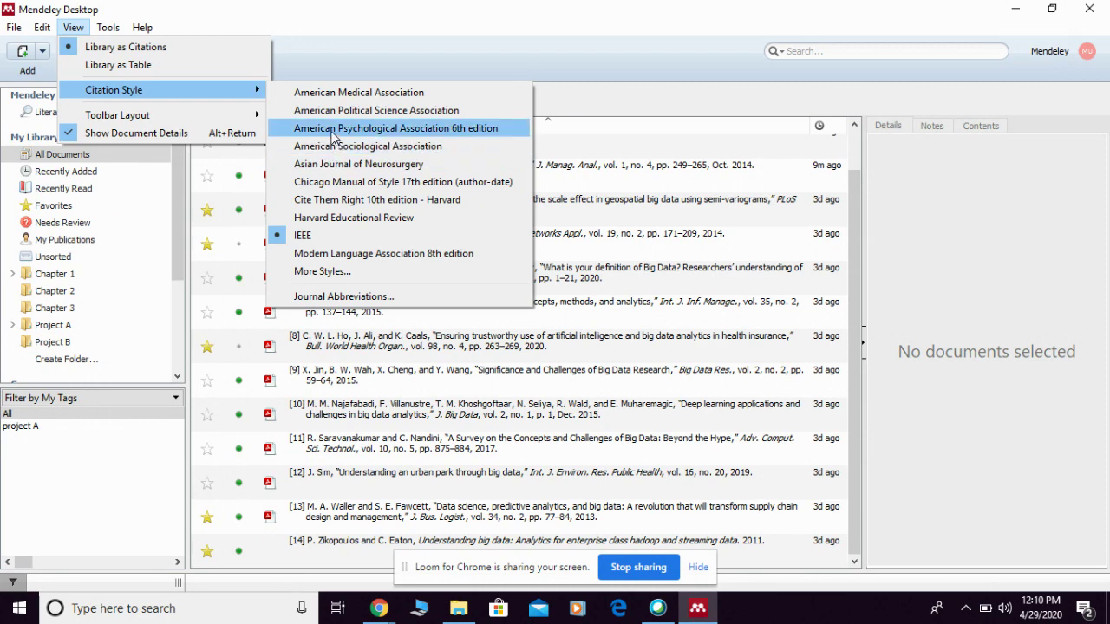
click(332, 130)
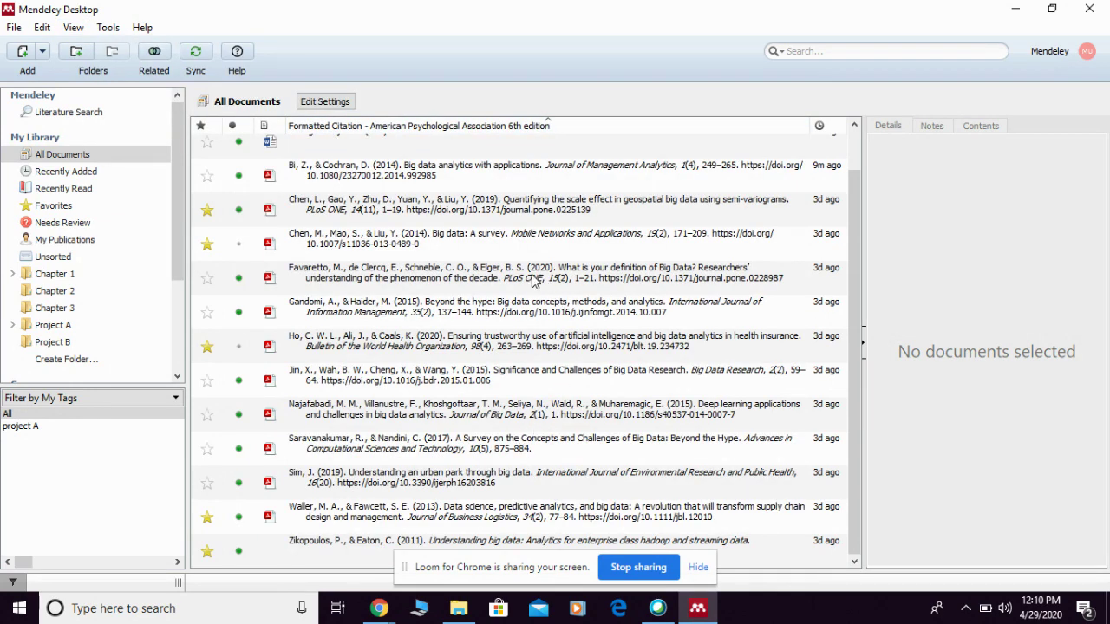
click(73, 27)
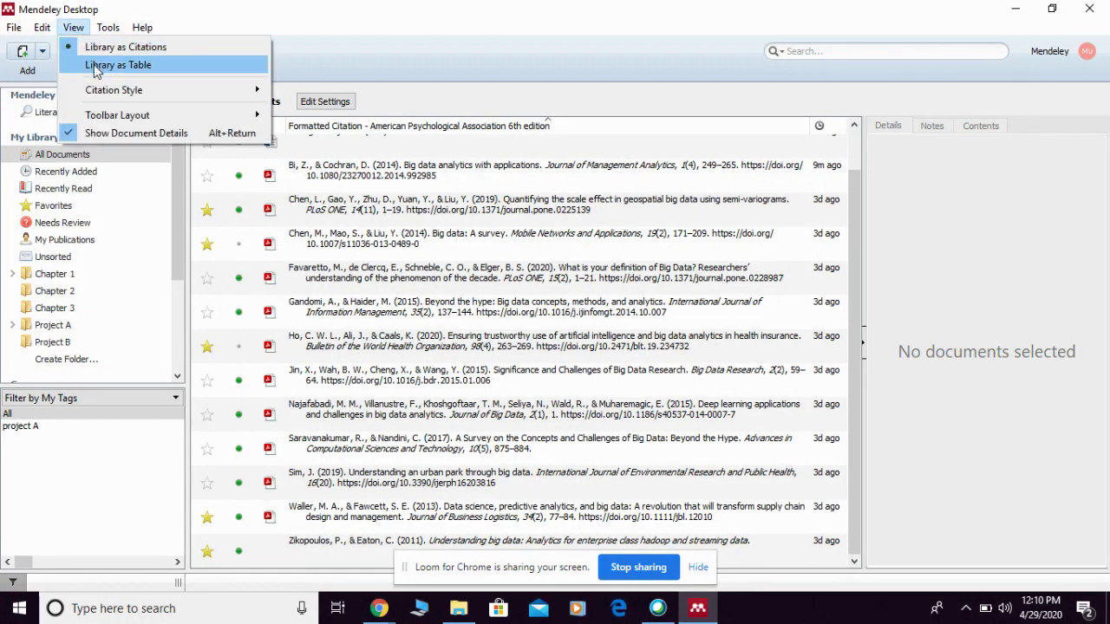
click(96, 65)
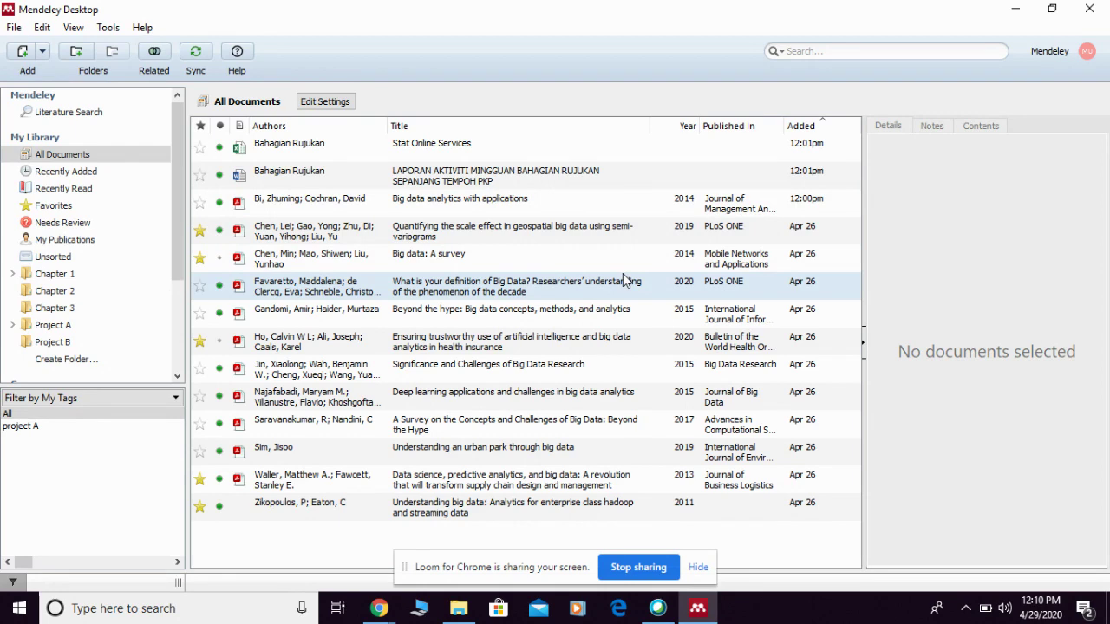